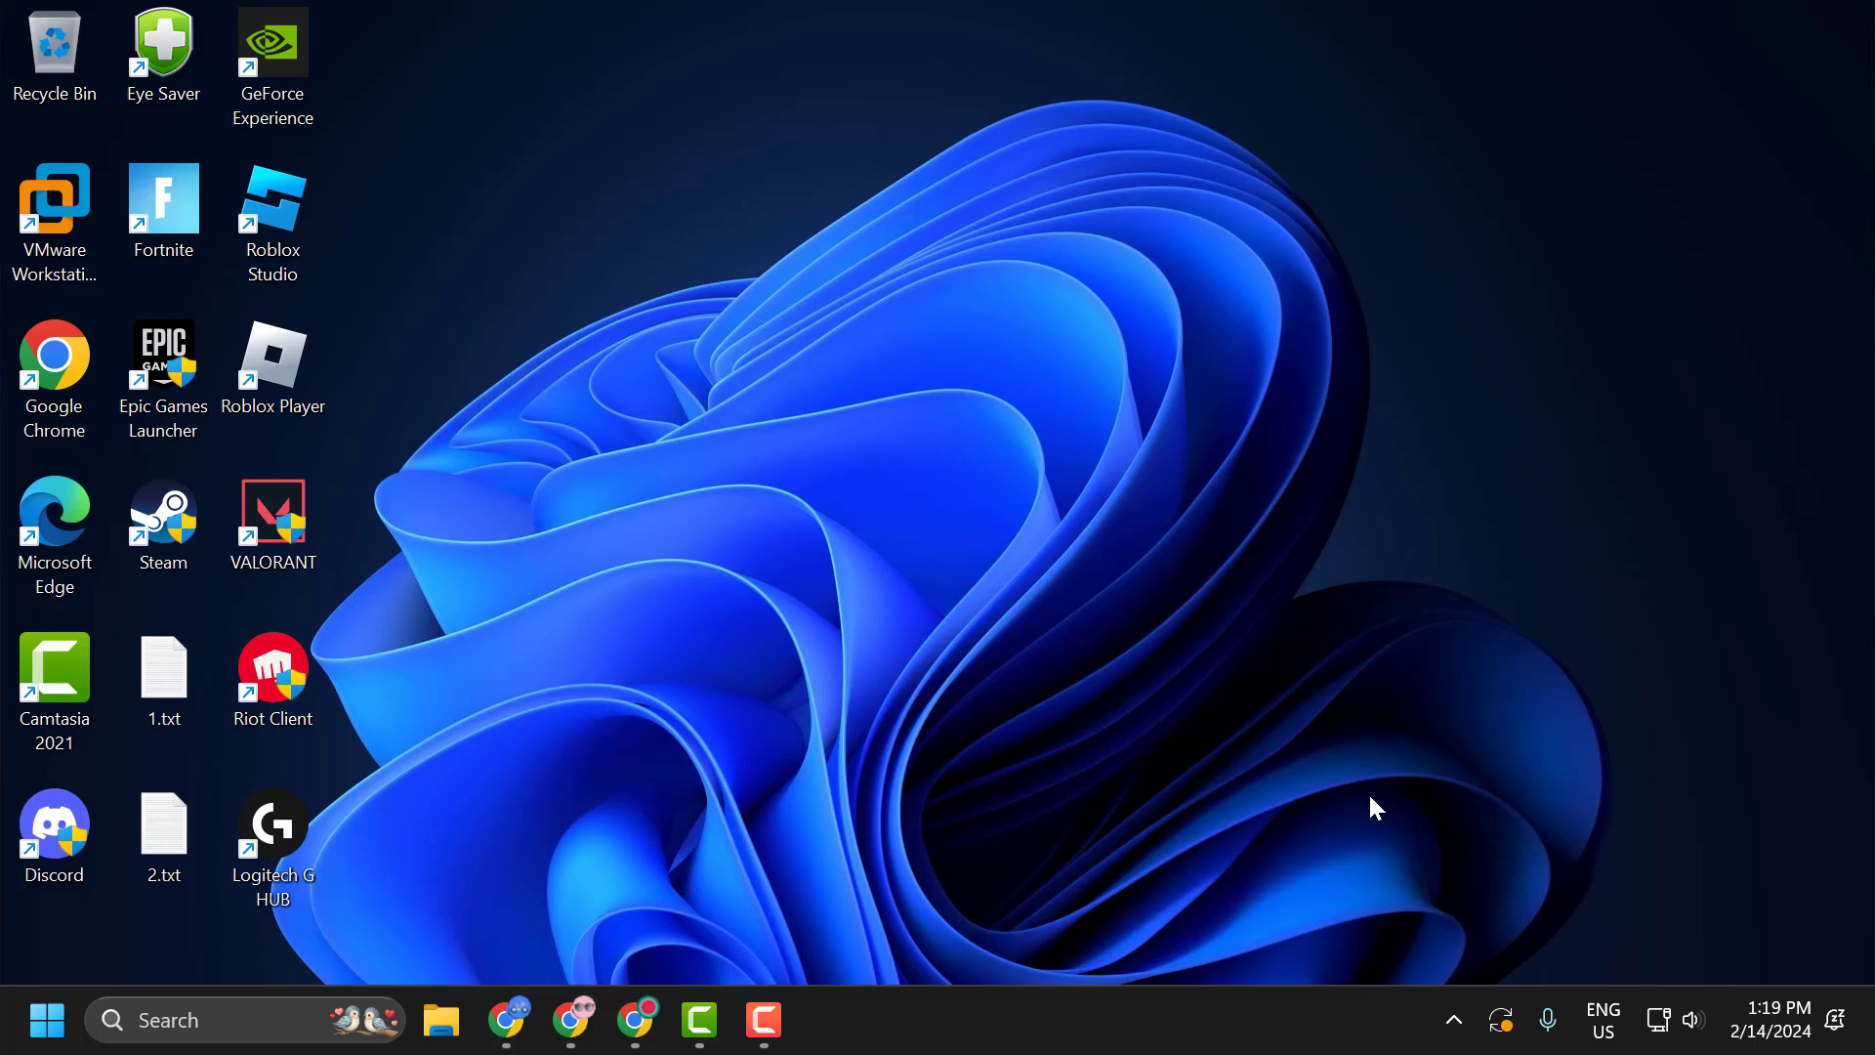
Step: Quit Logitech G HUB from its icon among the hidden system tray icons
{"action": "left_click", "coordinate": [1453, 1019]}
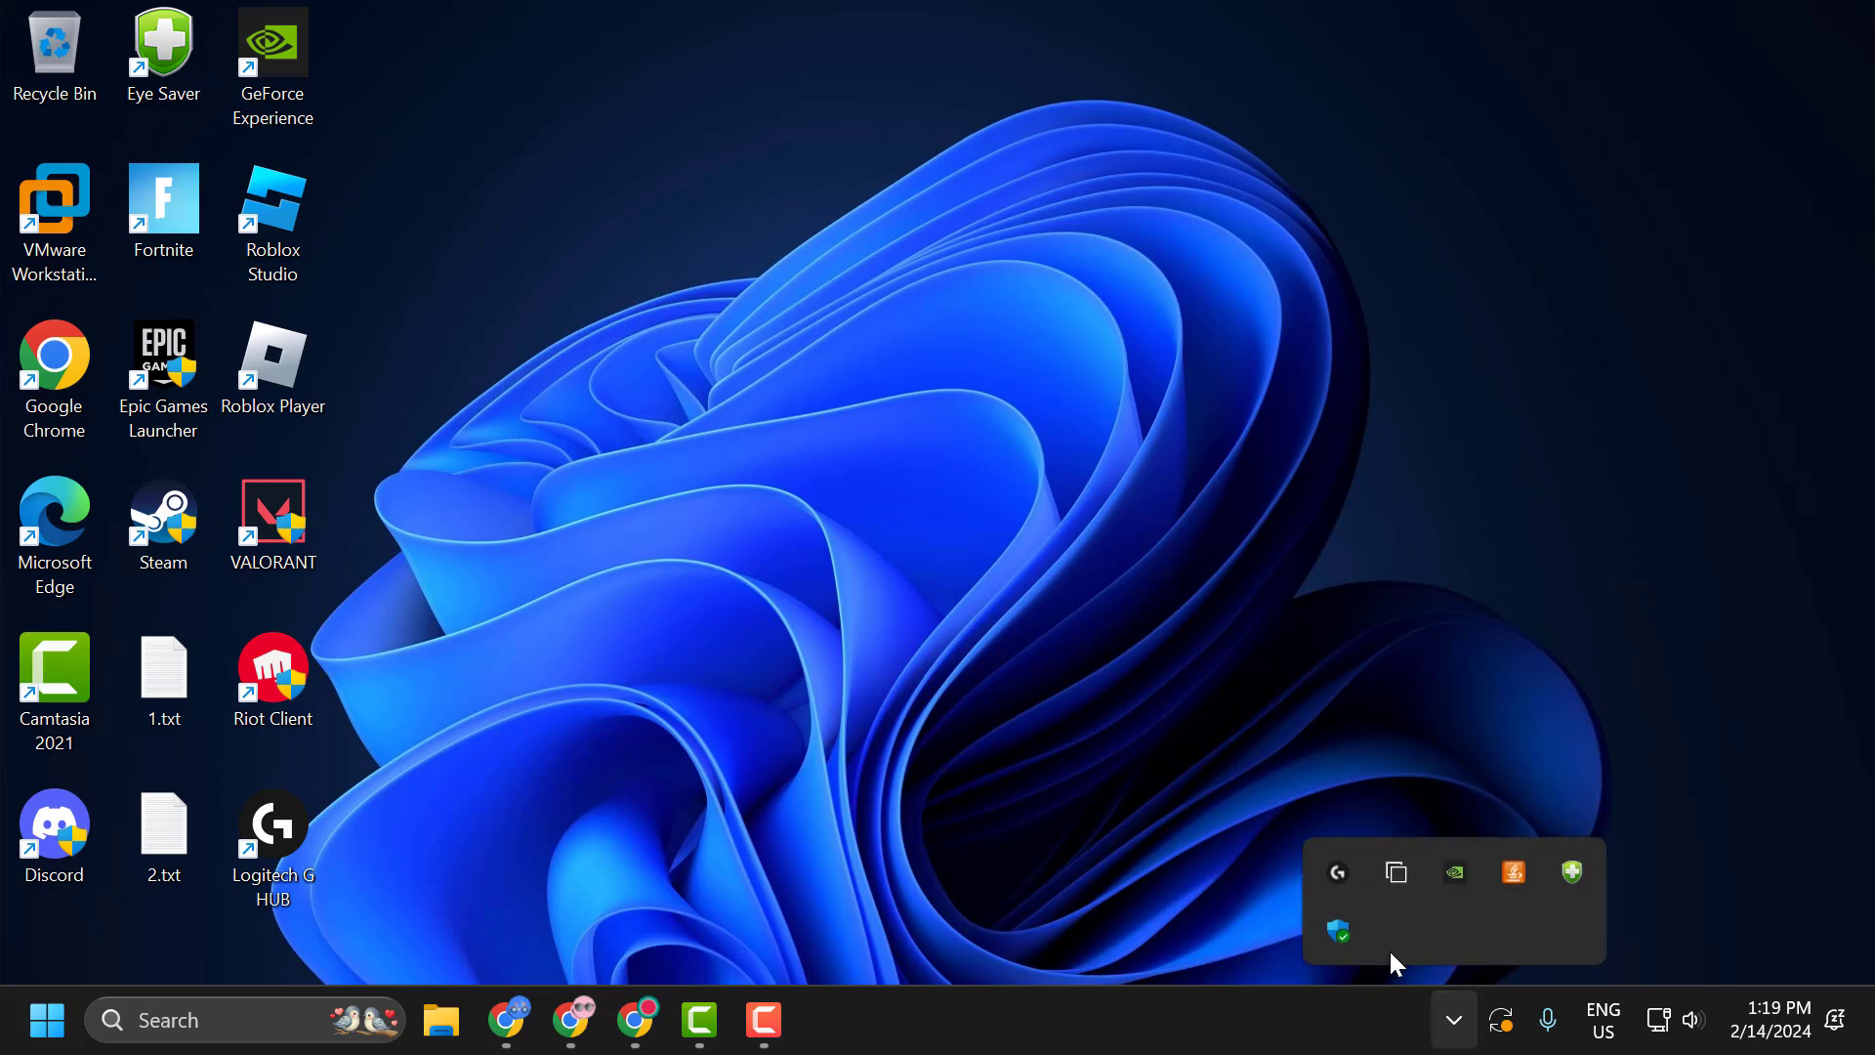
{"action": "right_click", "coordinate": [1335, 873]}
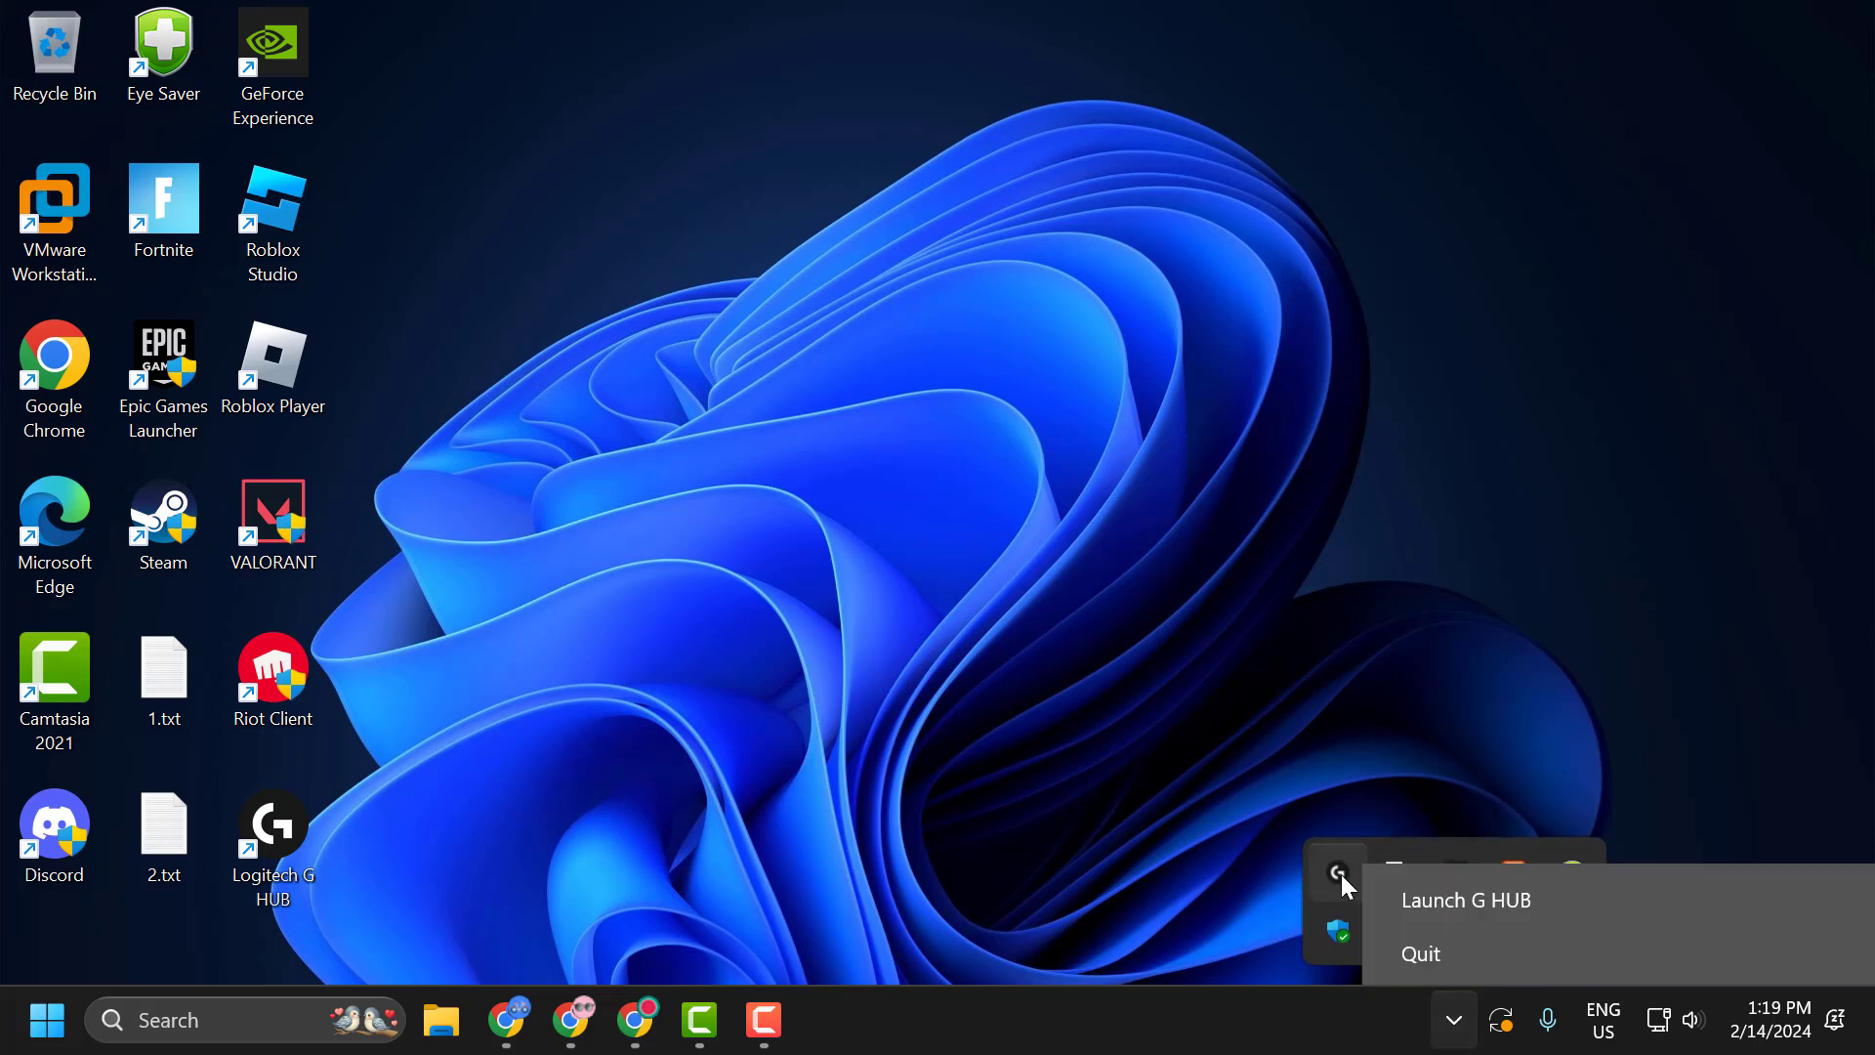
{"action": "left_click", "coordinate": [1422, 960]}
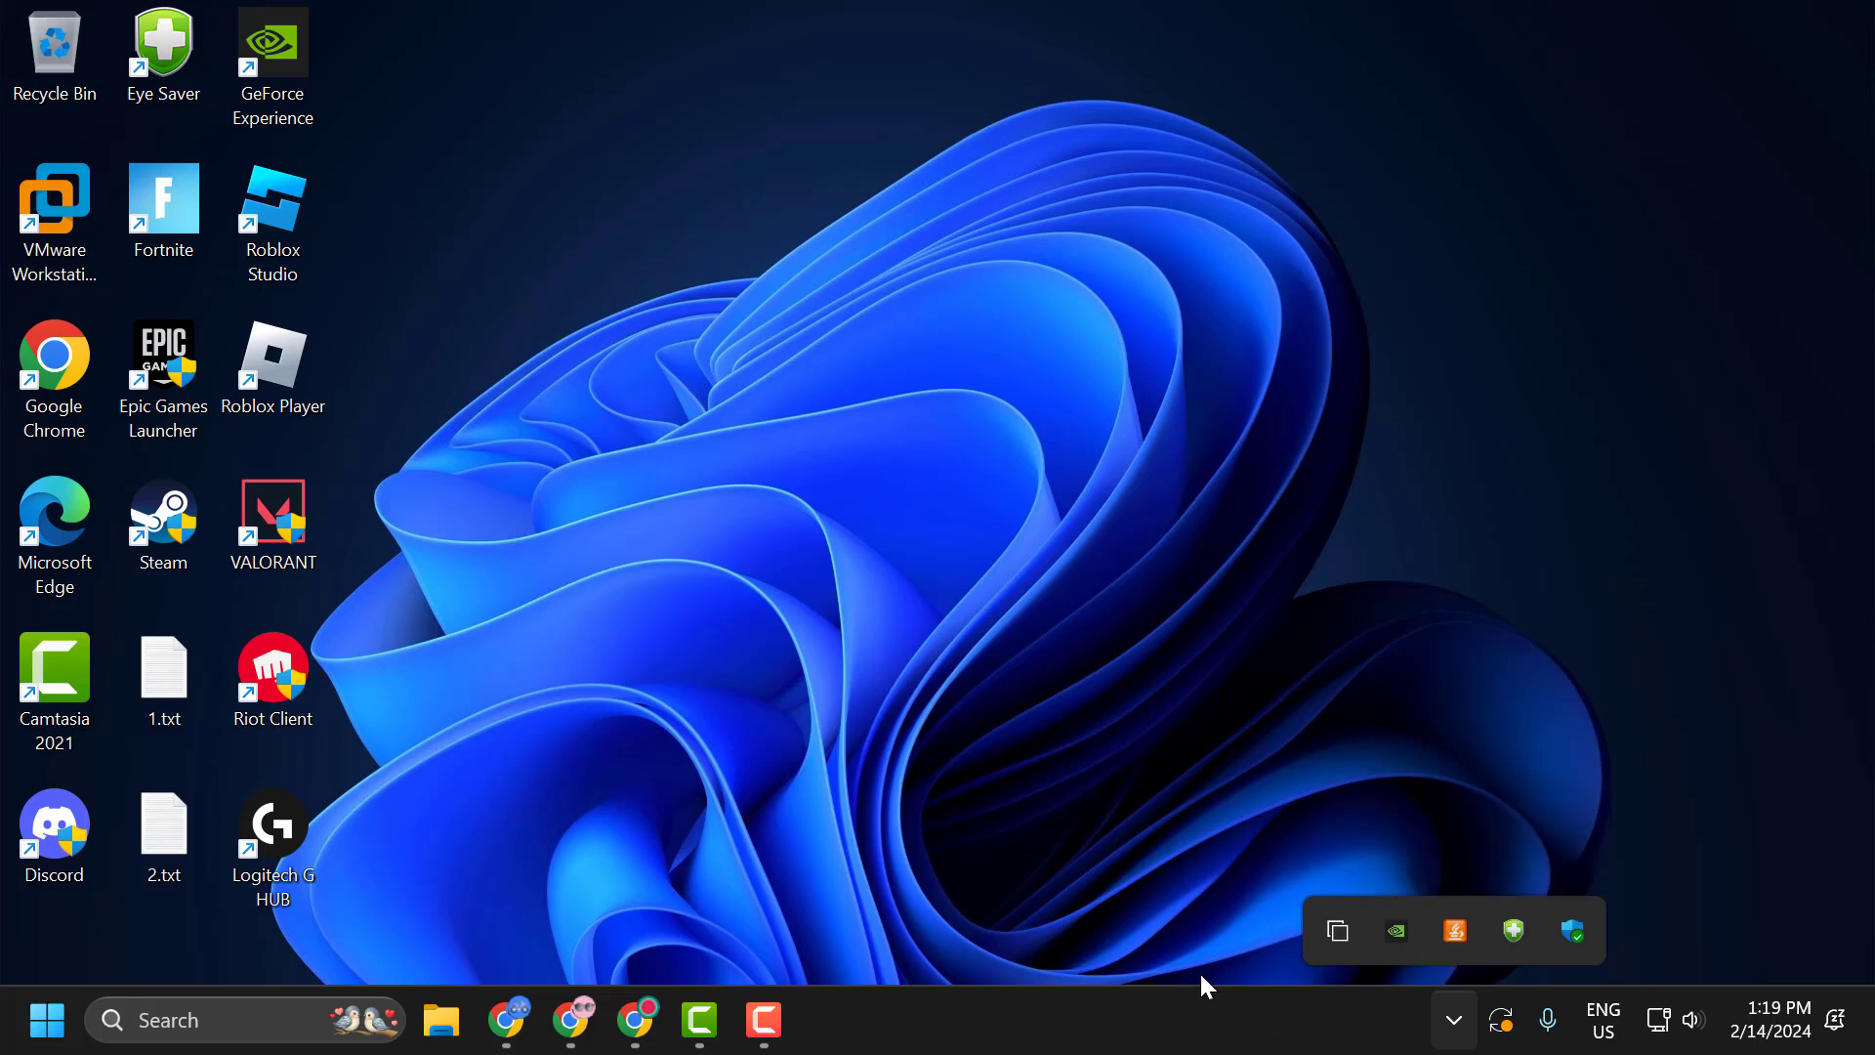
Step: Enable lghub_system_tray.exe in Task Manager's Startup apps list
{"action": "right_click", "coordinate": [1037, 1023]}
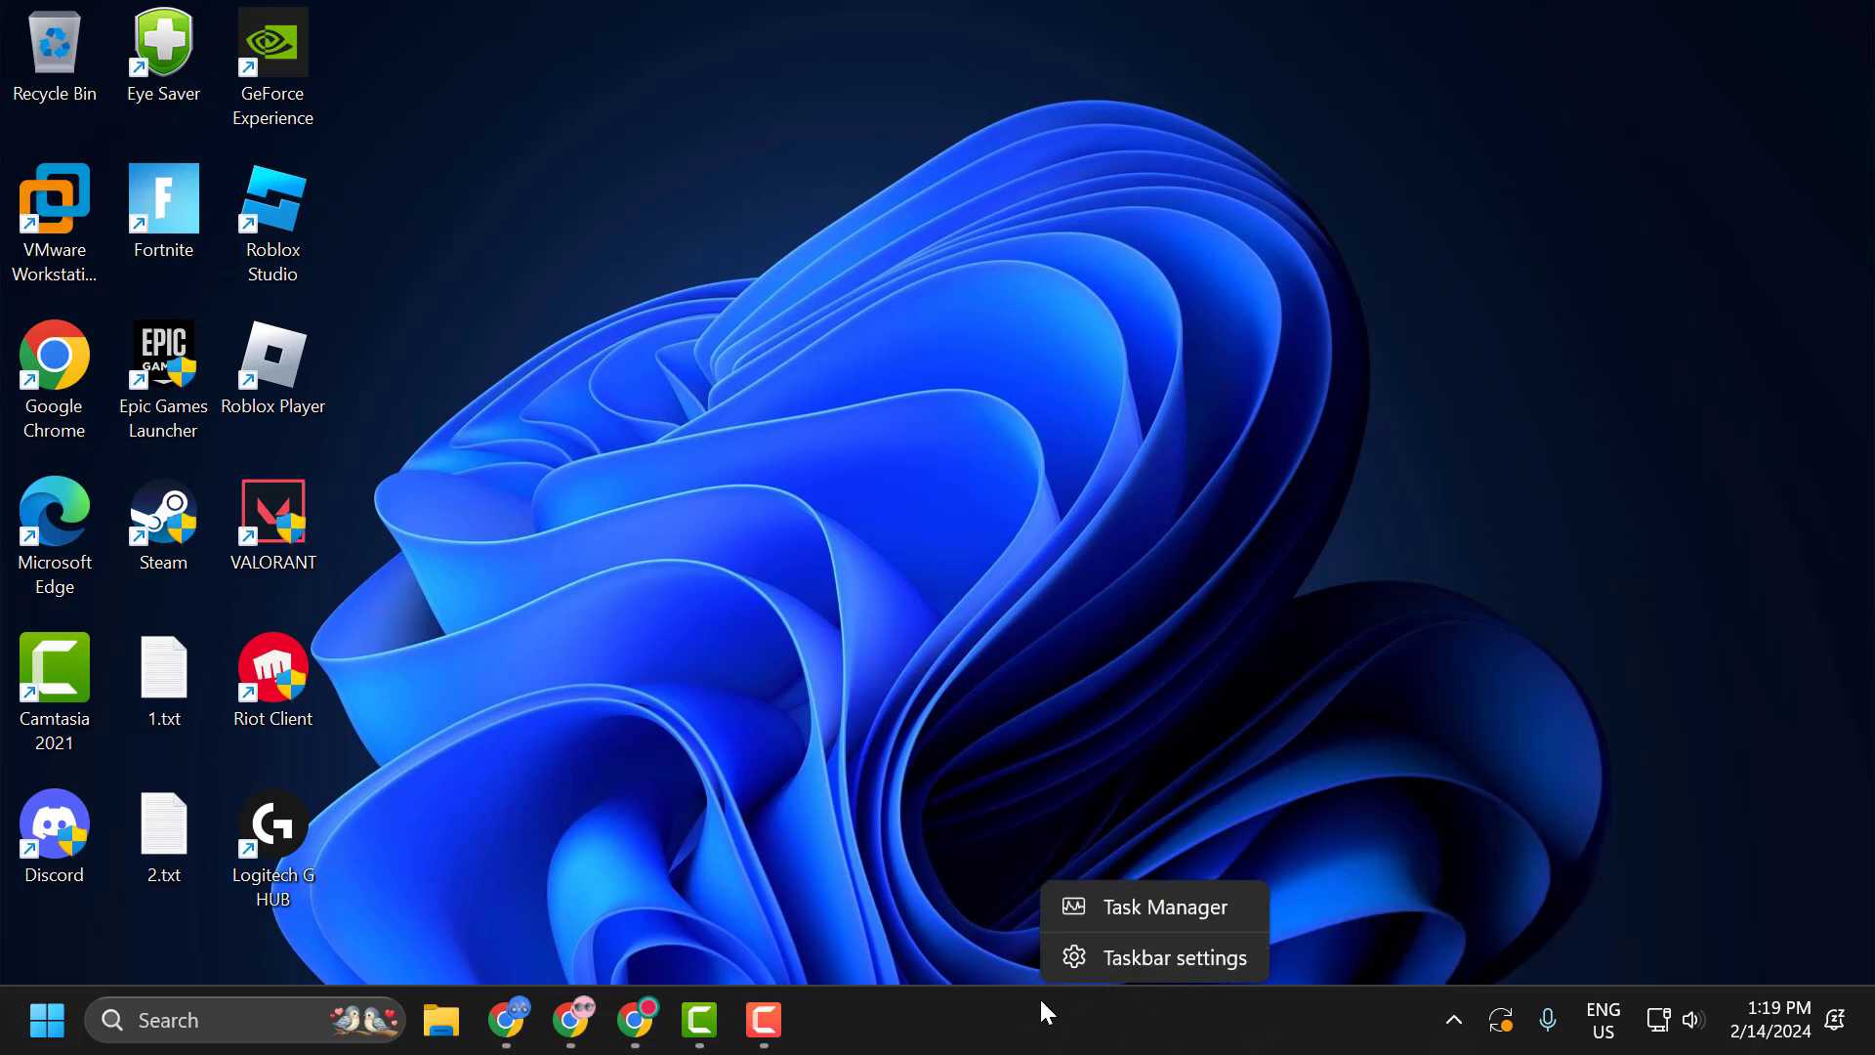
{"action": "left_click", "coordinate": [1158, 918]}
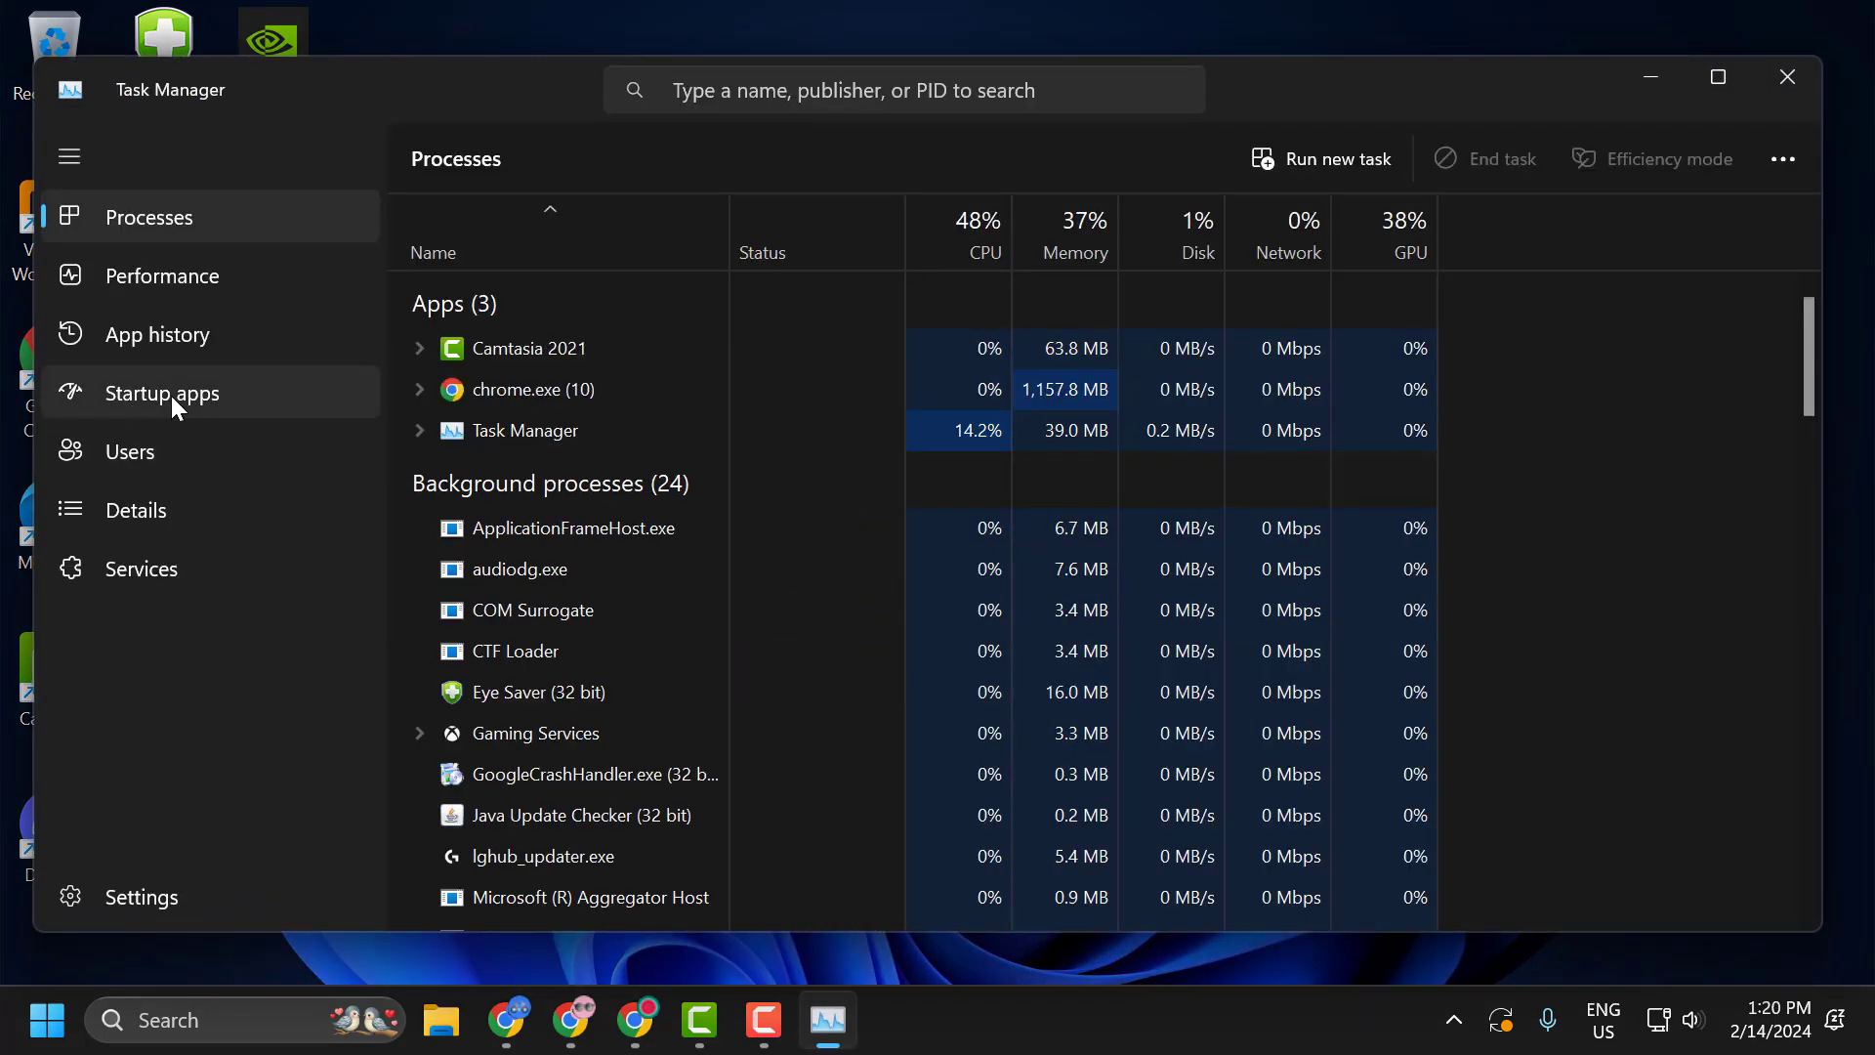
{"action": "left_click", "coordinate": [172, 396]}
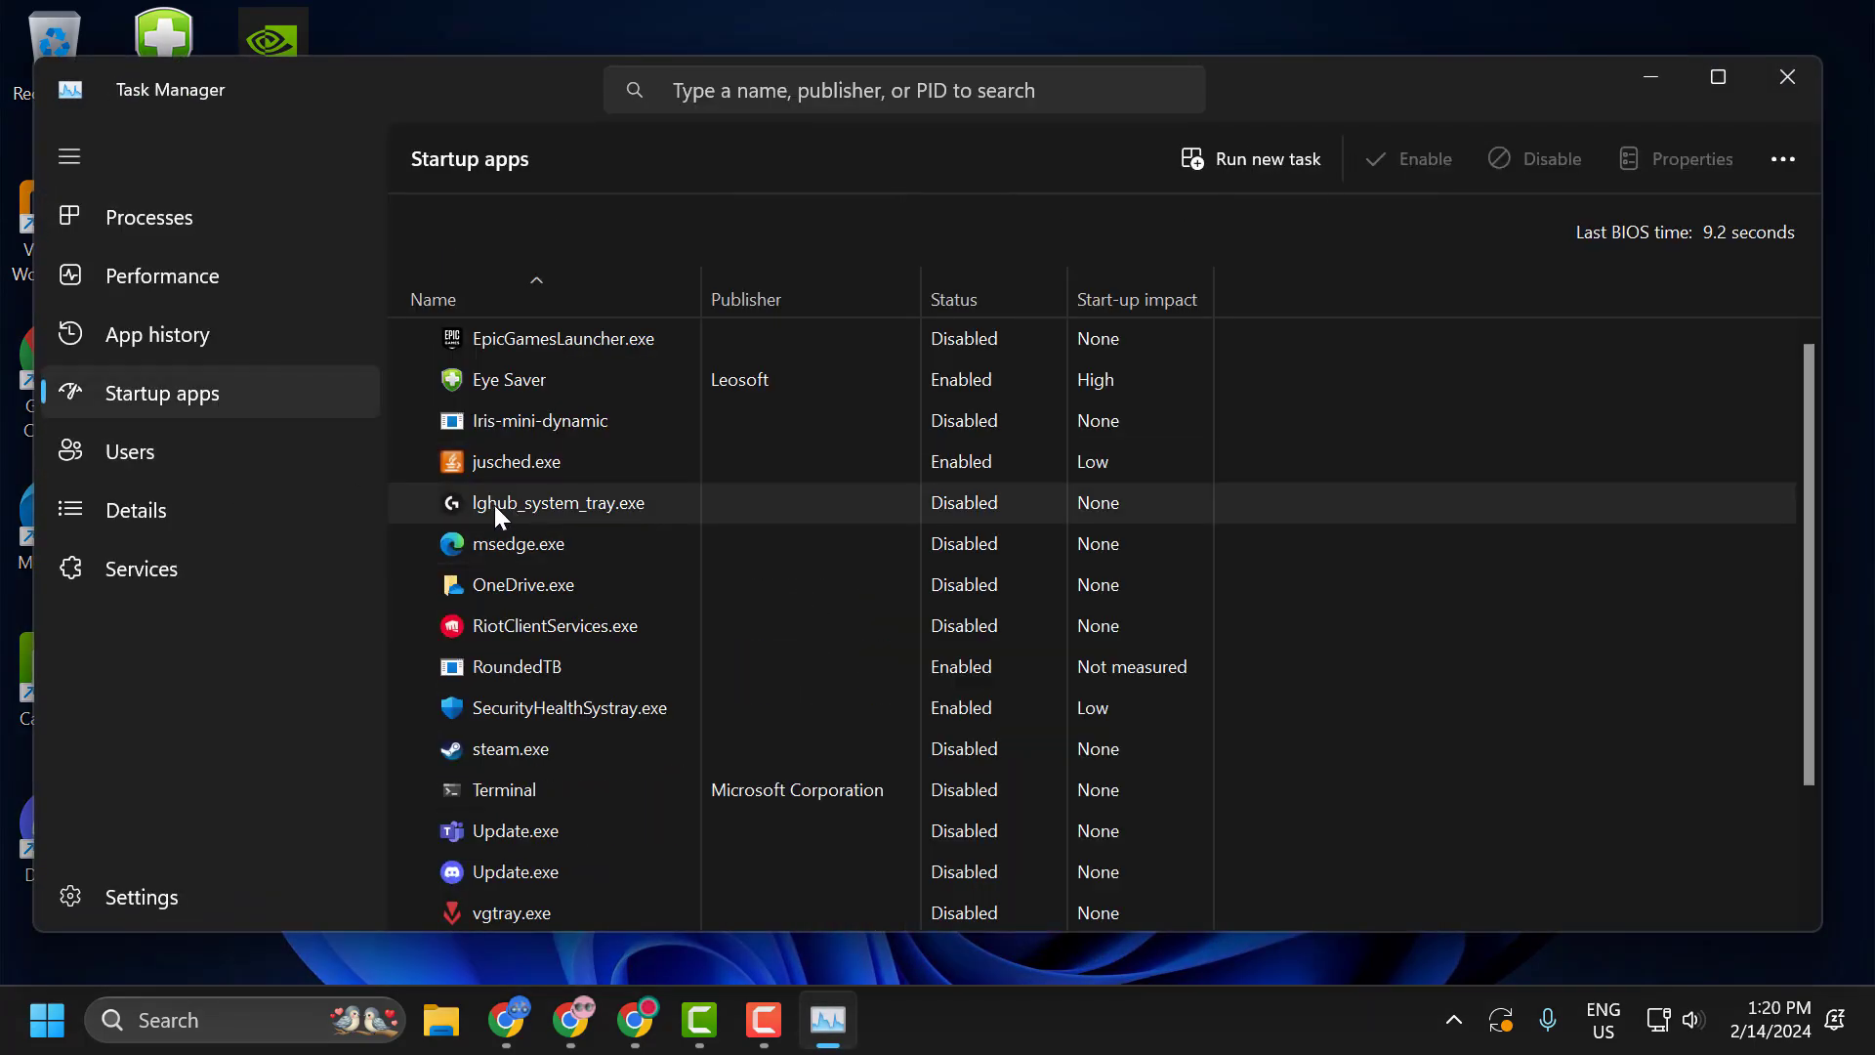
{"action": "right_click", "coordinate": [576, 506]}
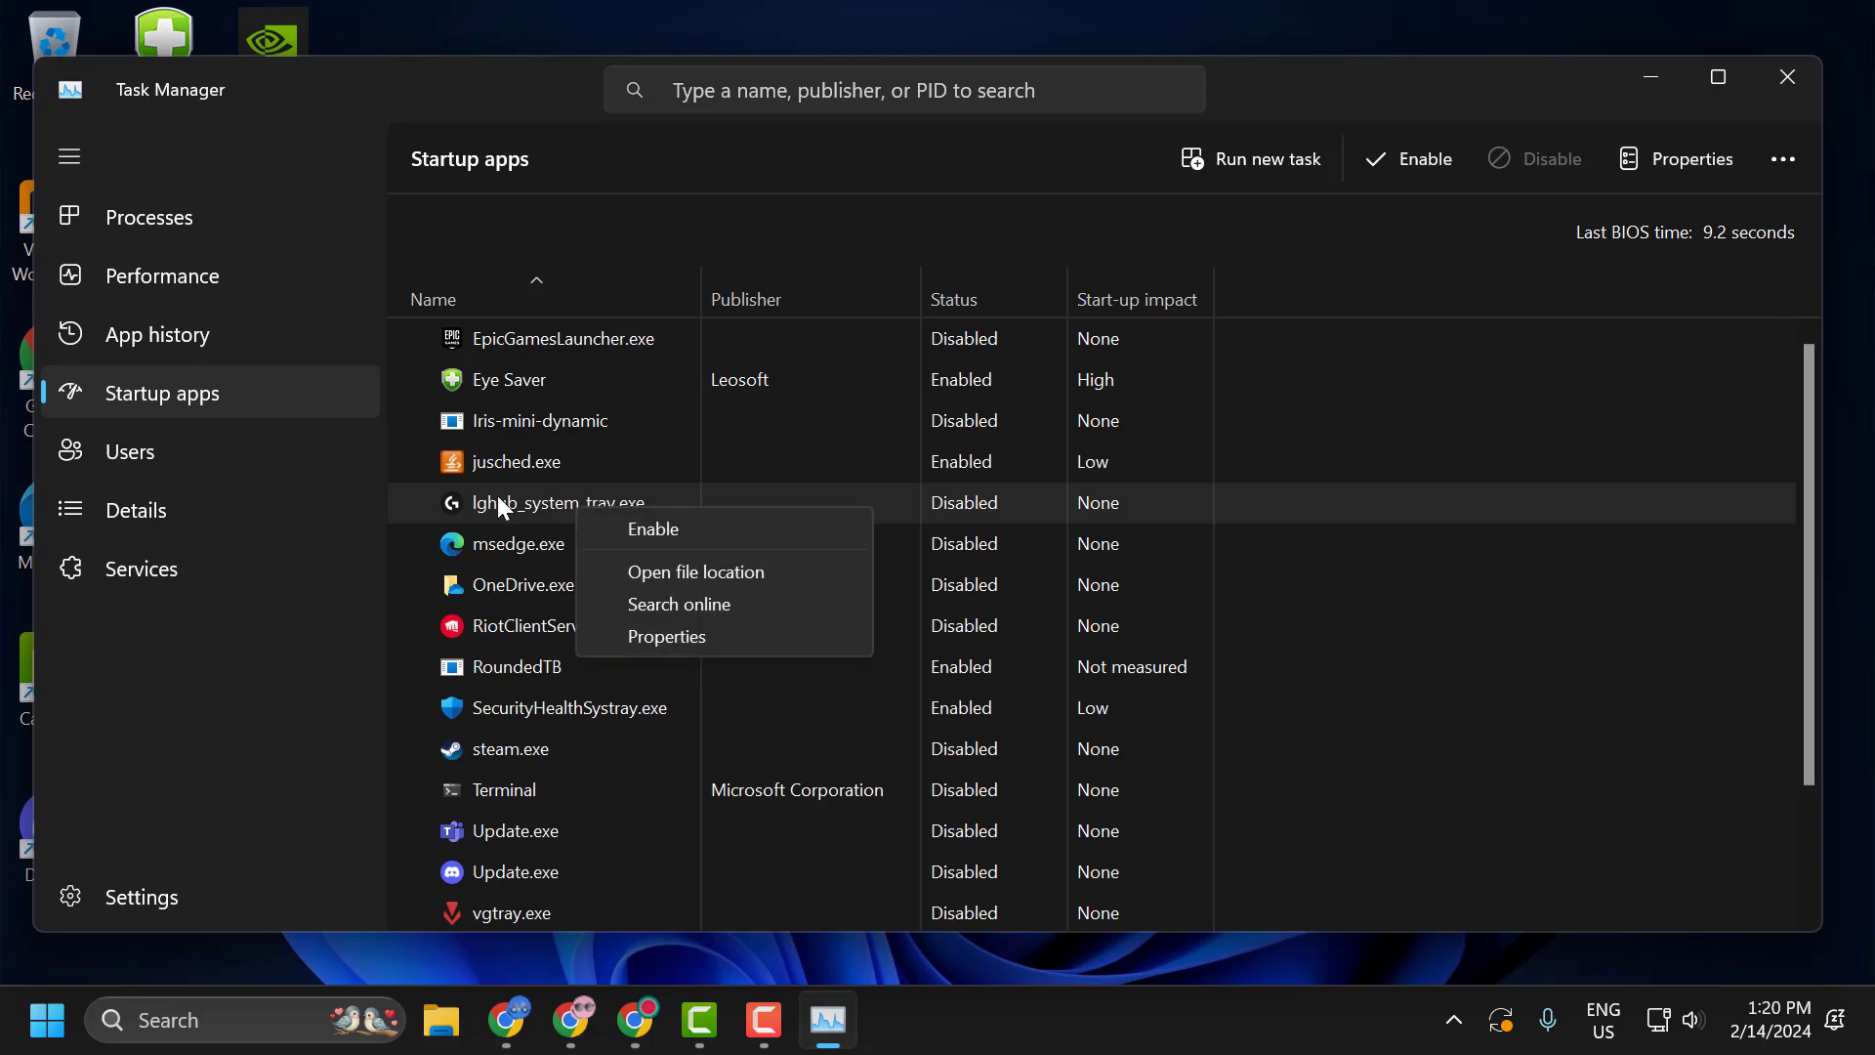
{"action": "left_click", "coordinate": [649, 528]}
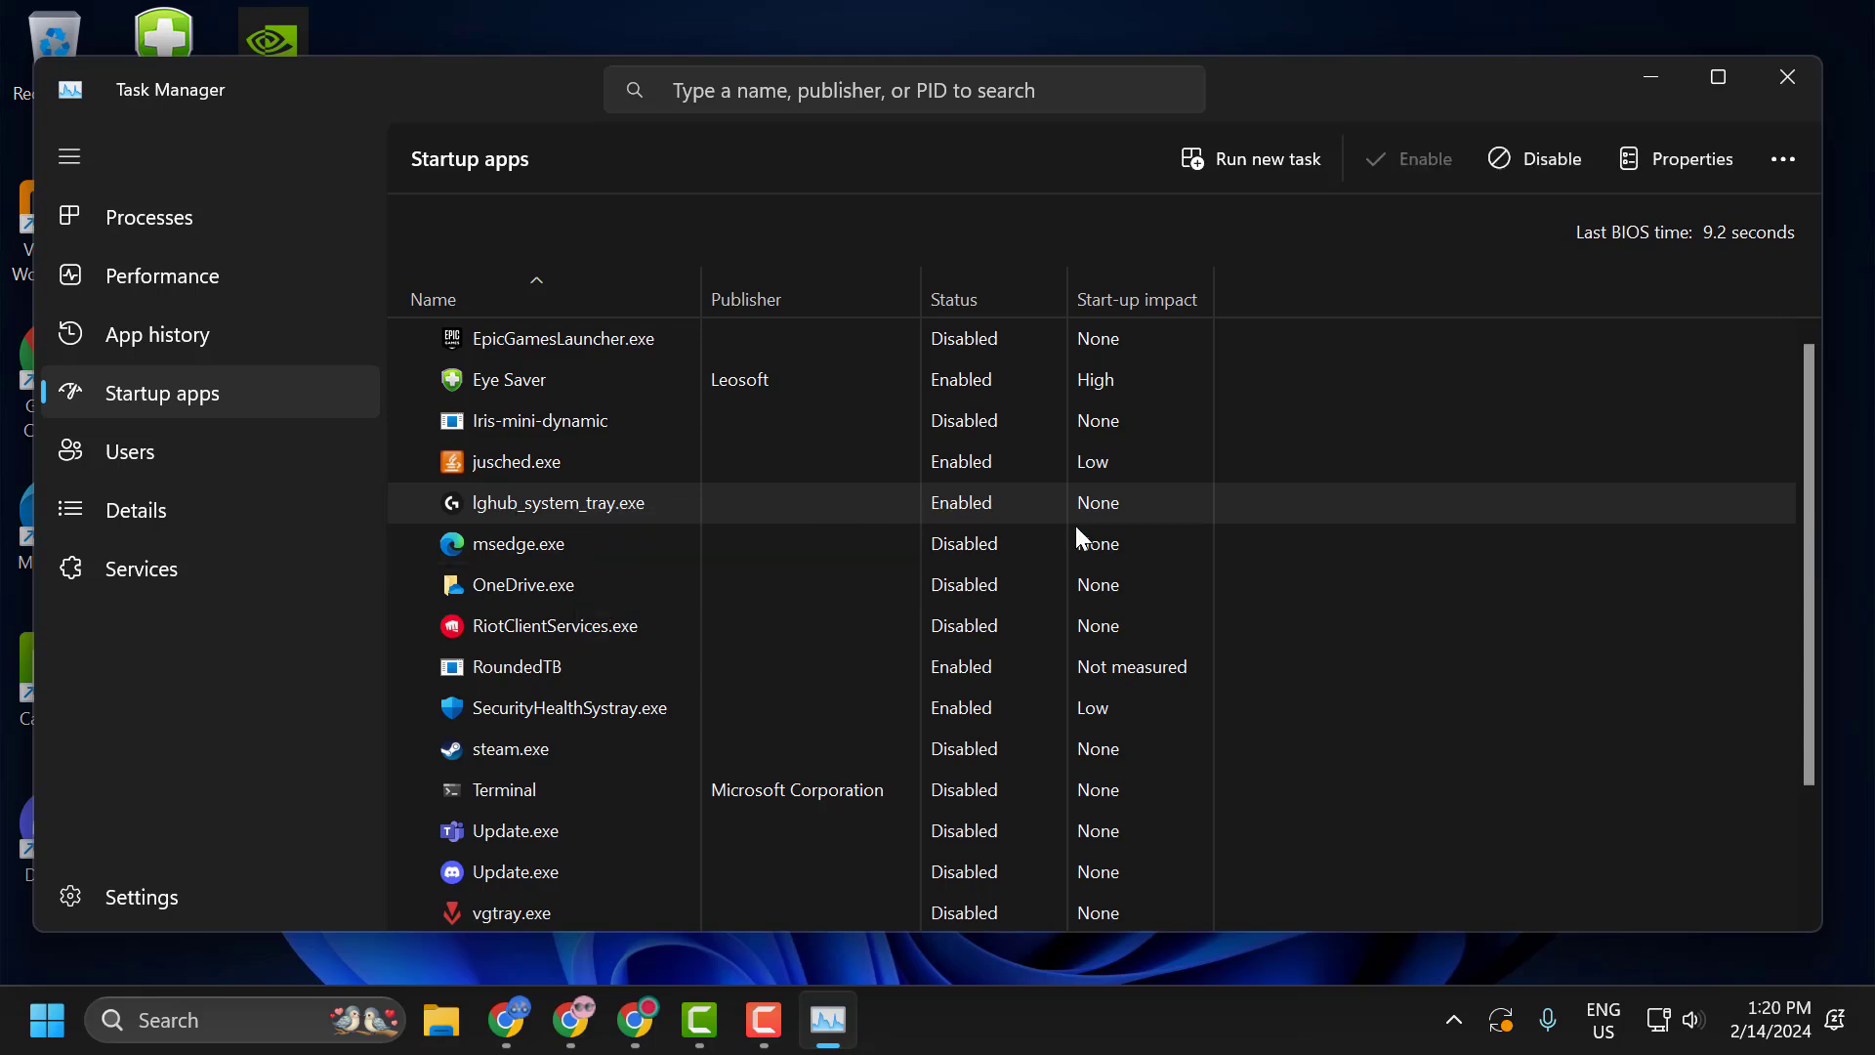
Step: Close Task Manager and open the Services console at the services starting with L
{"action": "left_click", "coordinate": [1767, 76]}
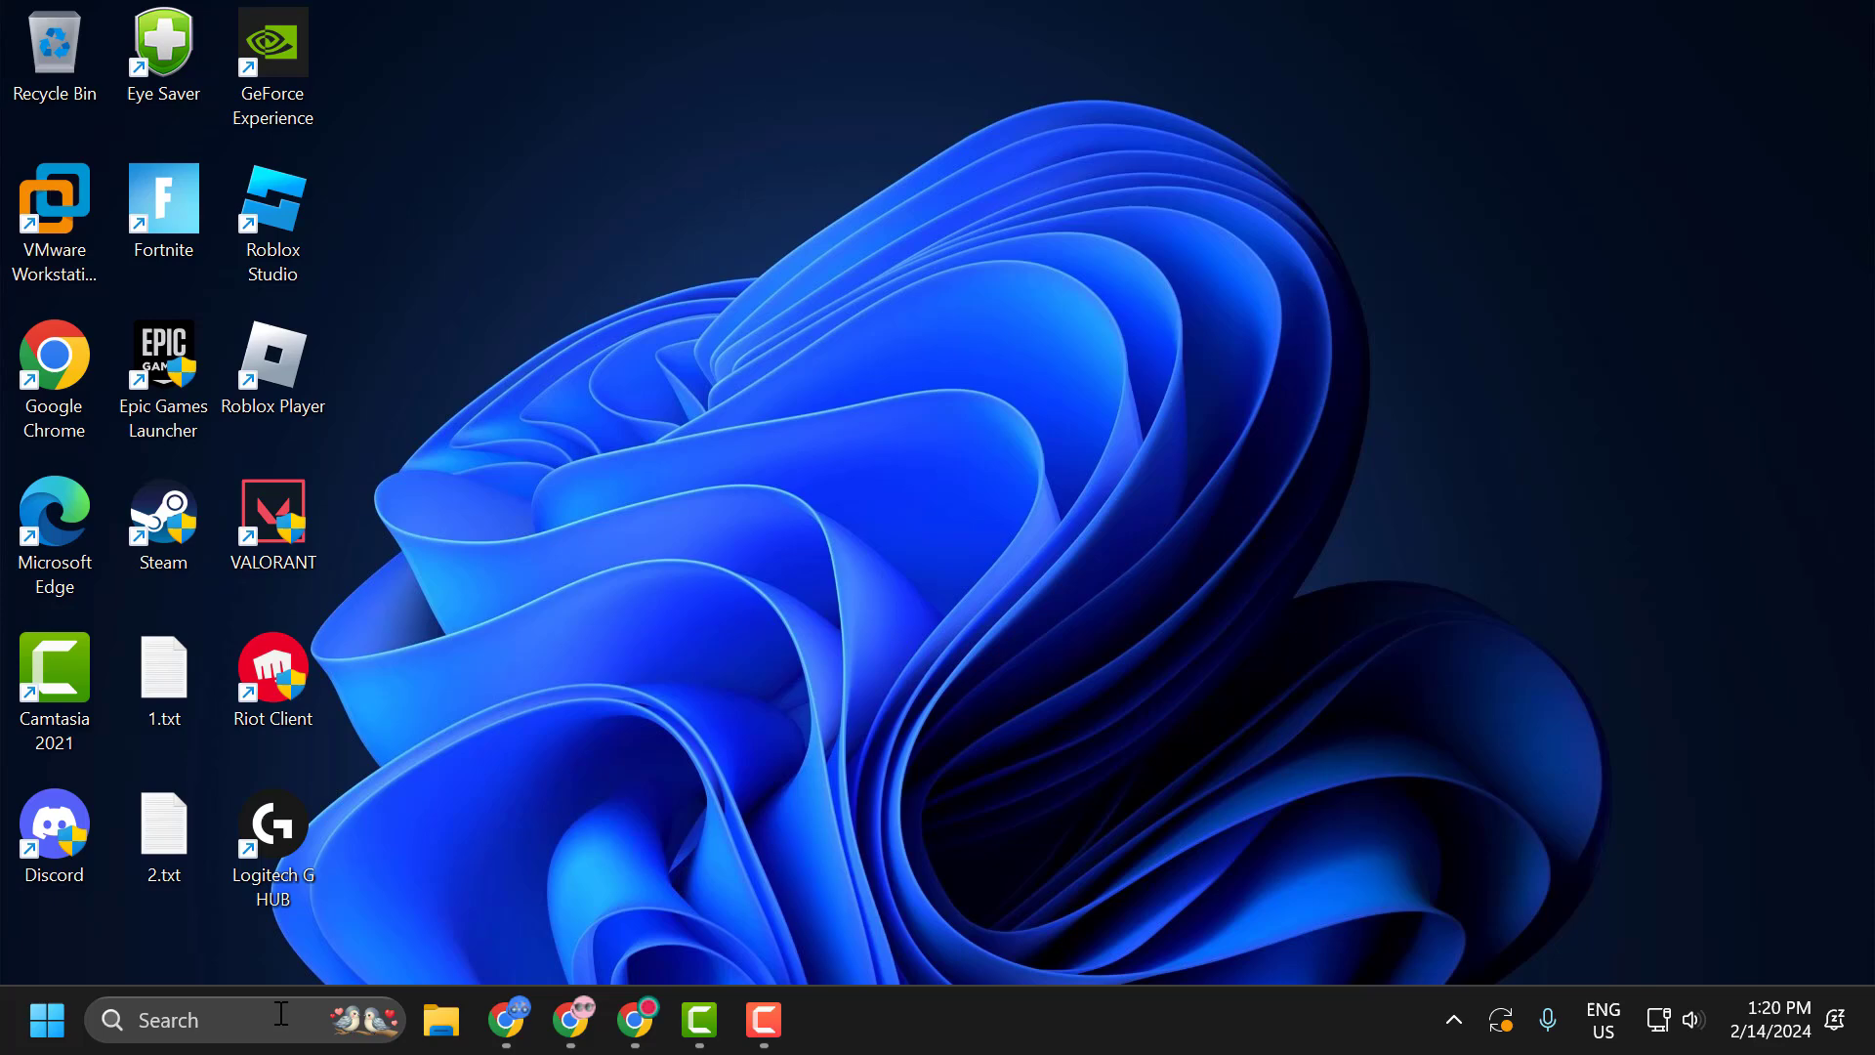
{"action": "left_click", "coordinate": [271, 1021]}
{"action": "type", "text": "services"}
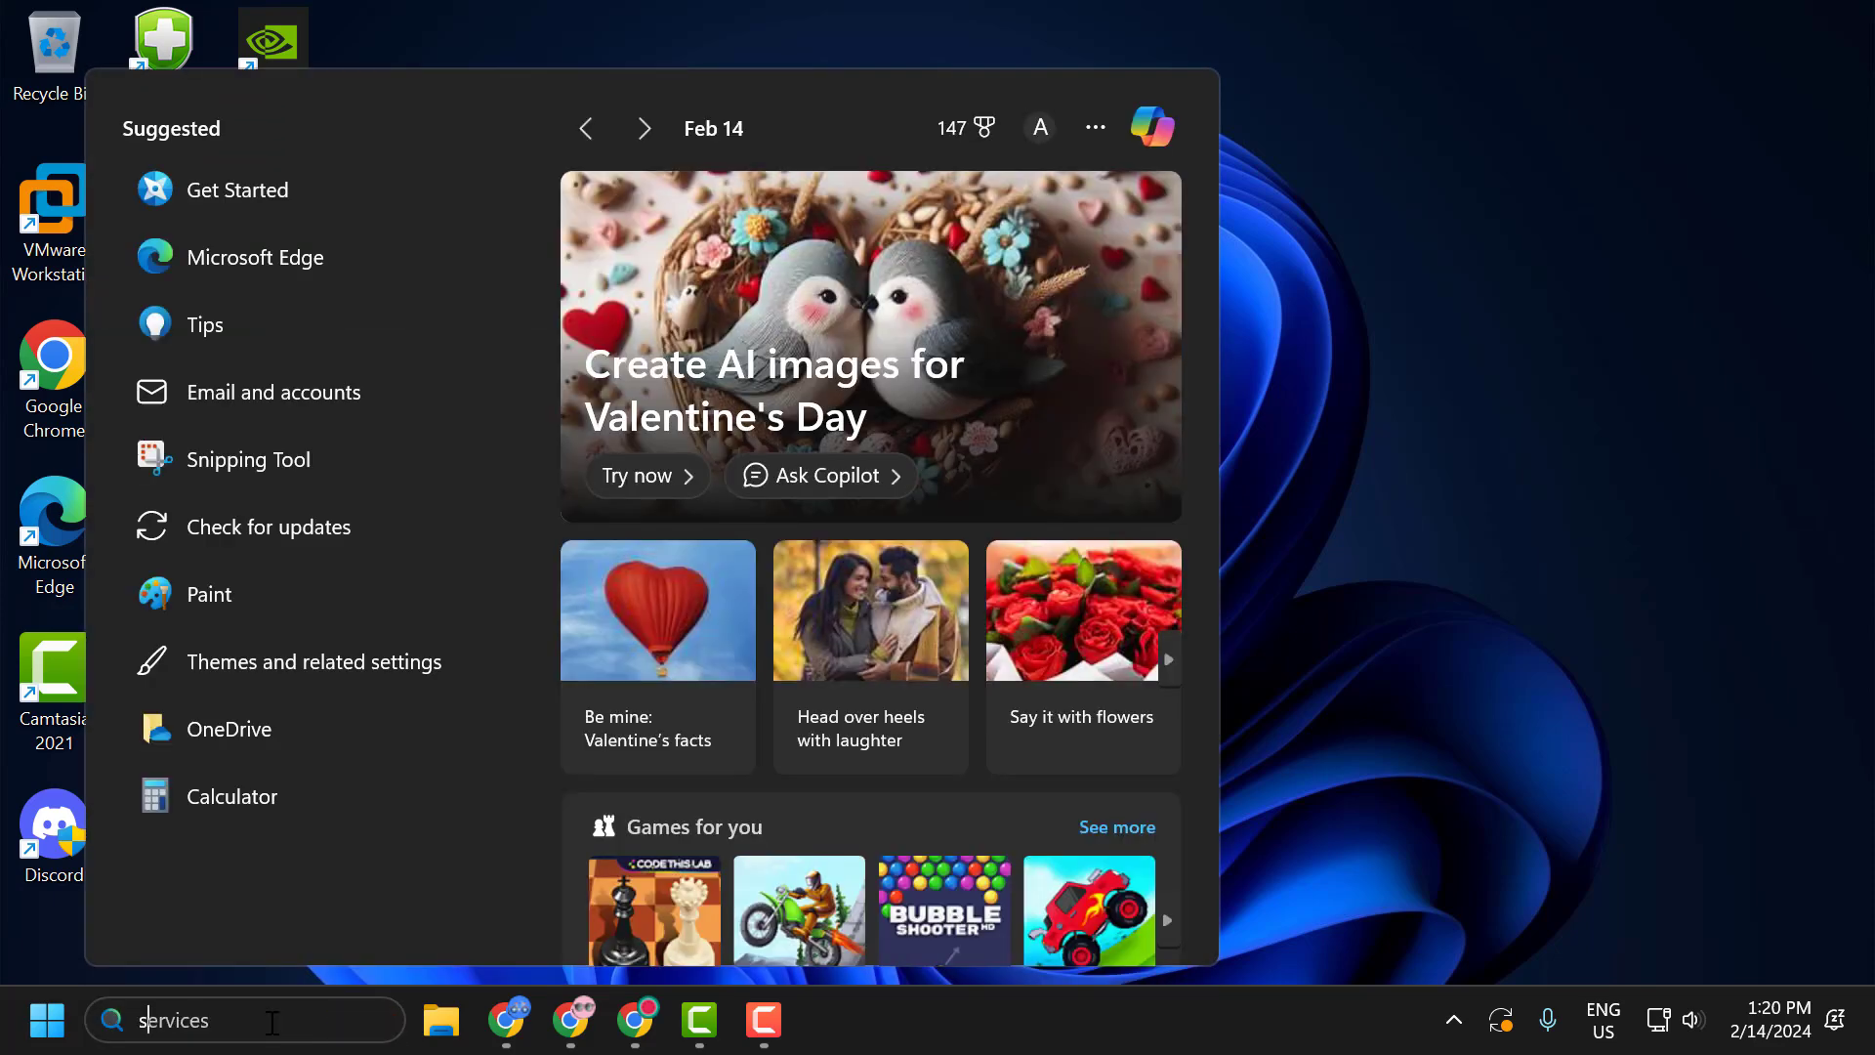
{"action": "left_click", "coordinate": [377, 277]}
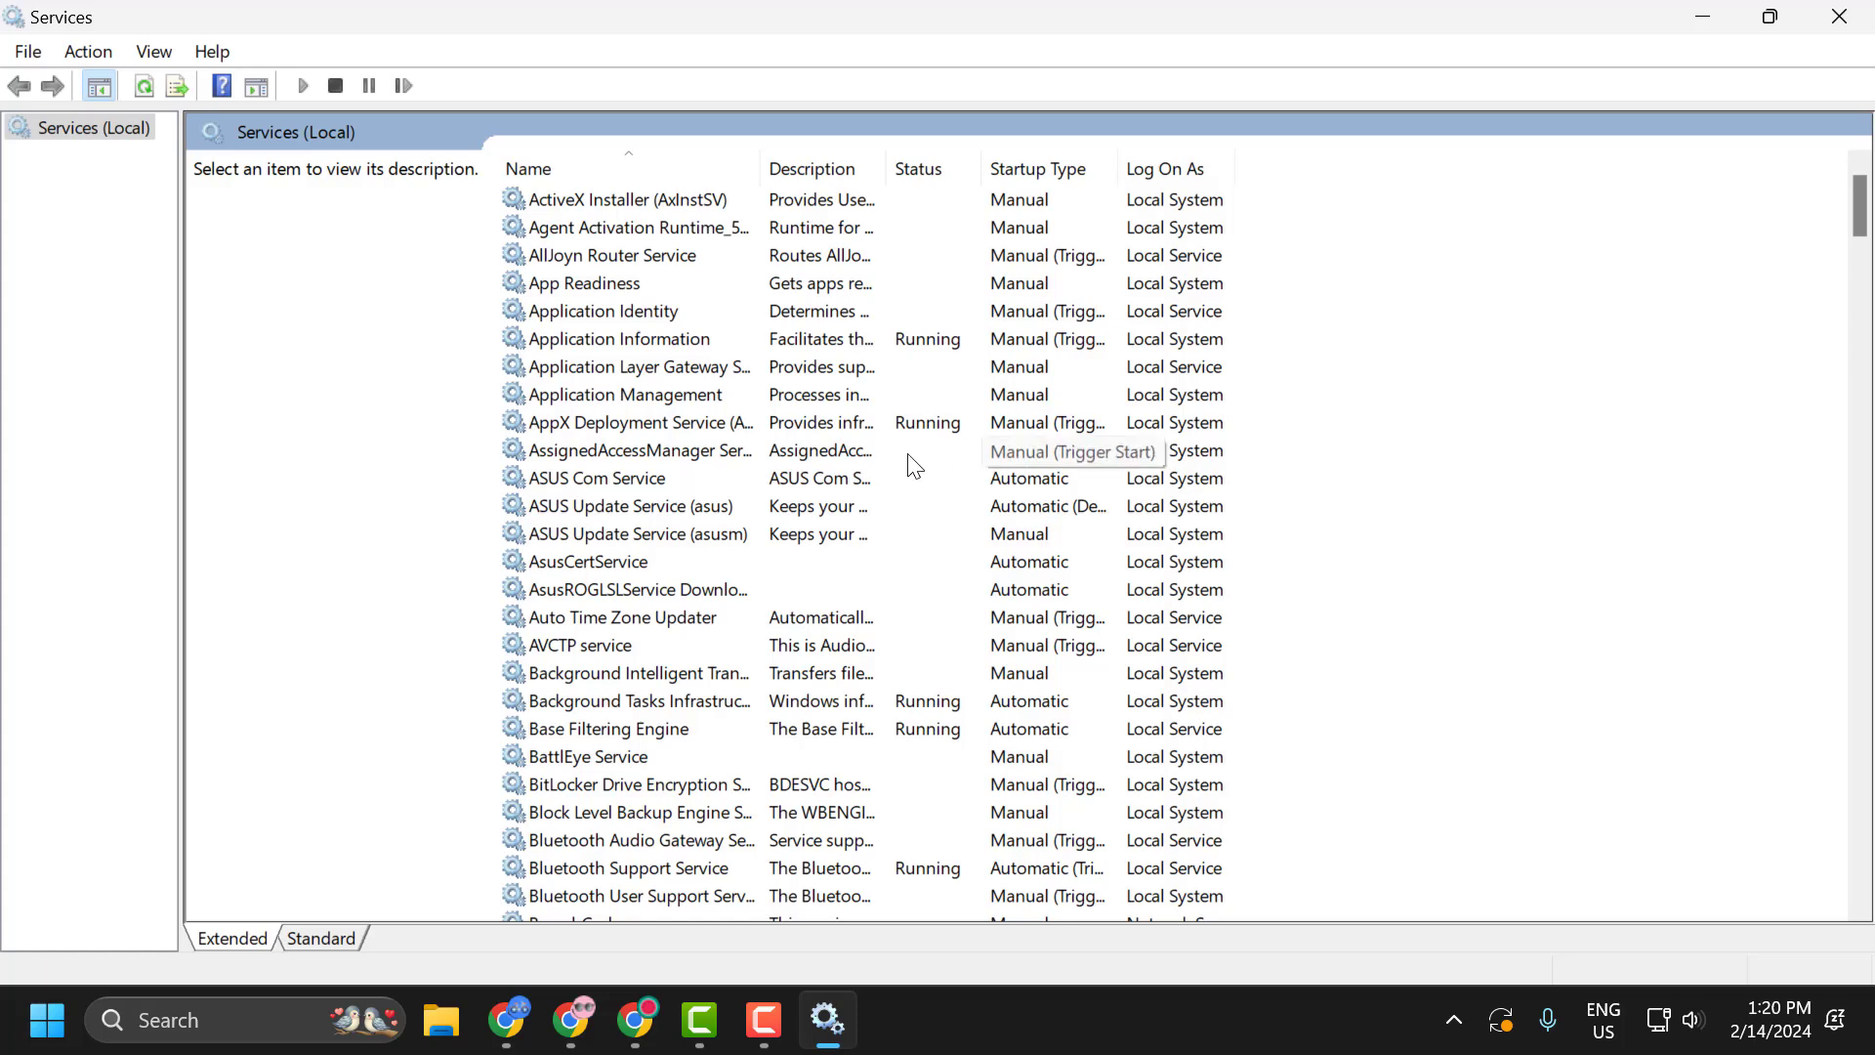
{"action": "left_click", "coordinate": [859, 432]}
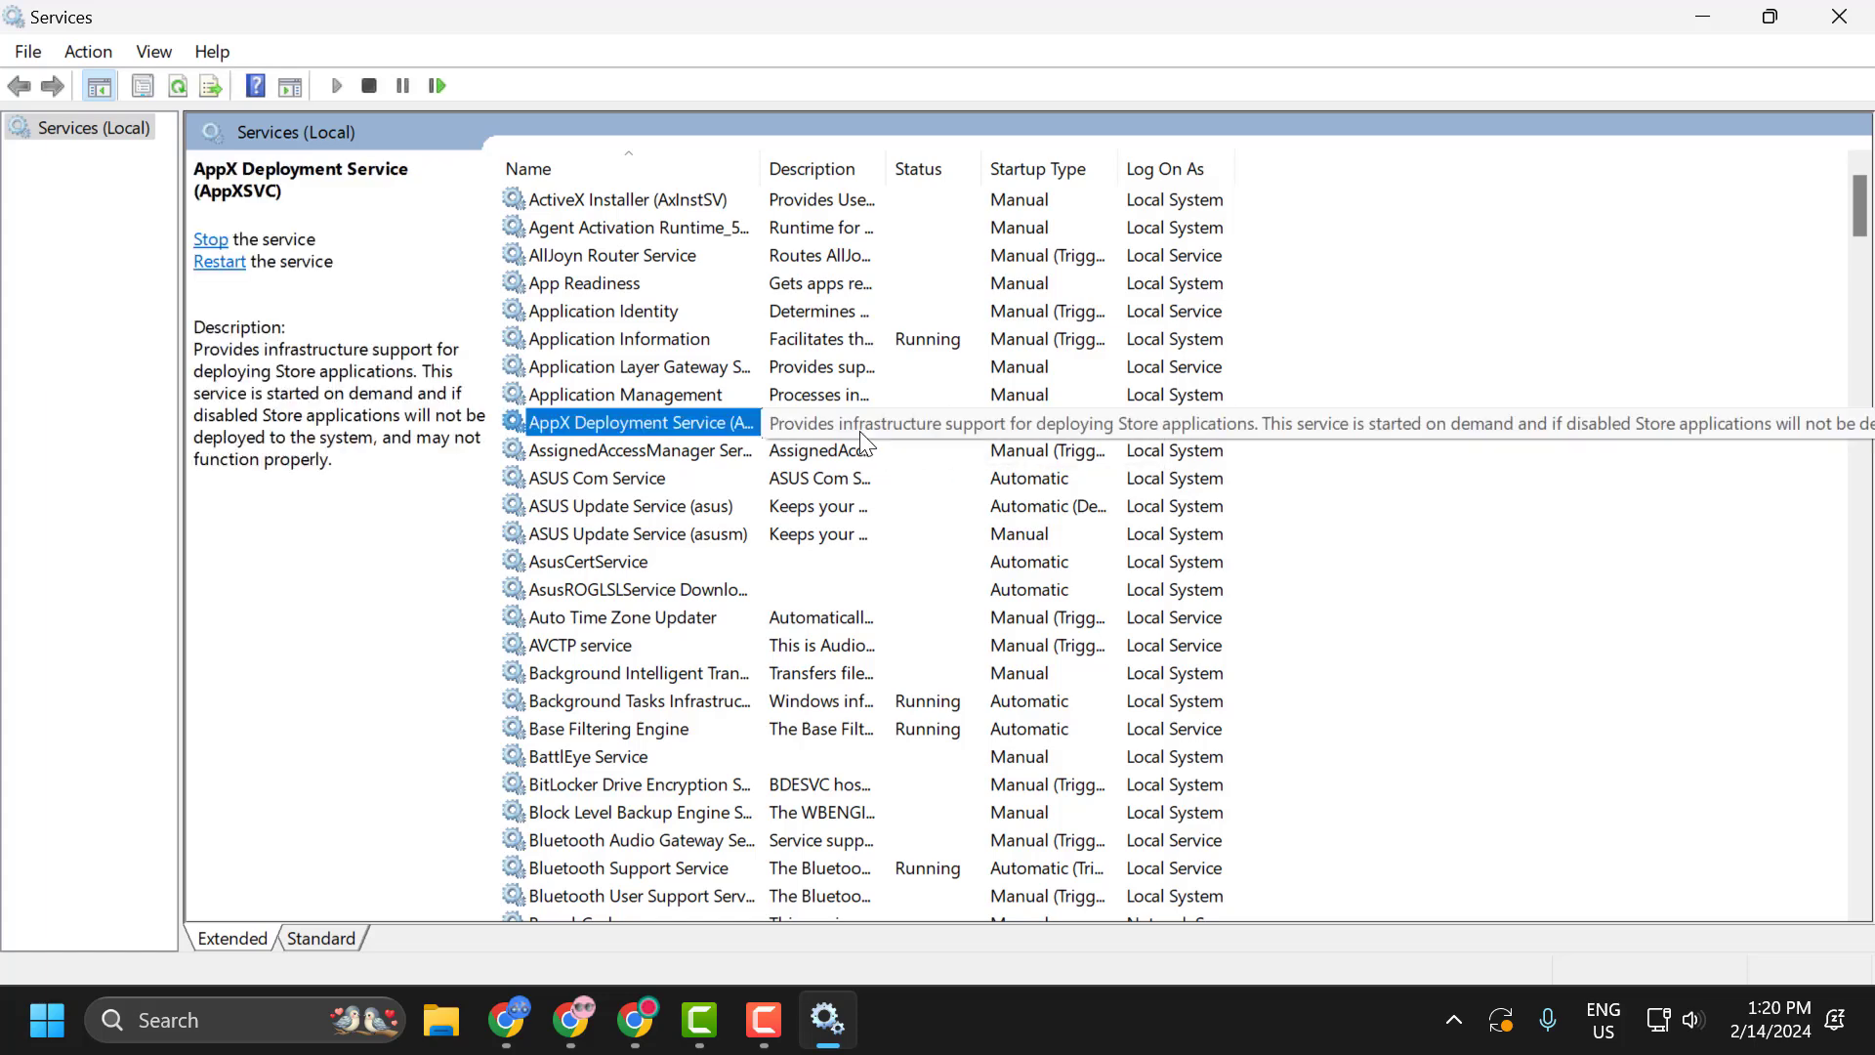
{"action": "key", "text": "l"}
{"action": "key", "text": "l"}
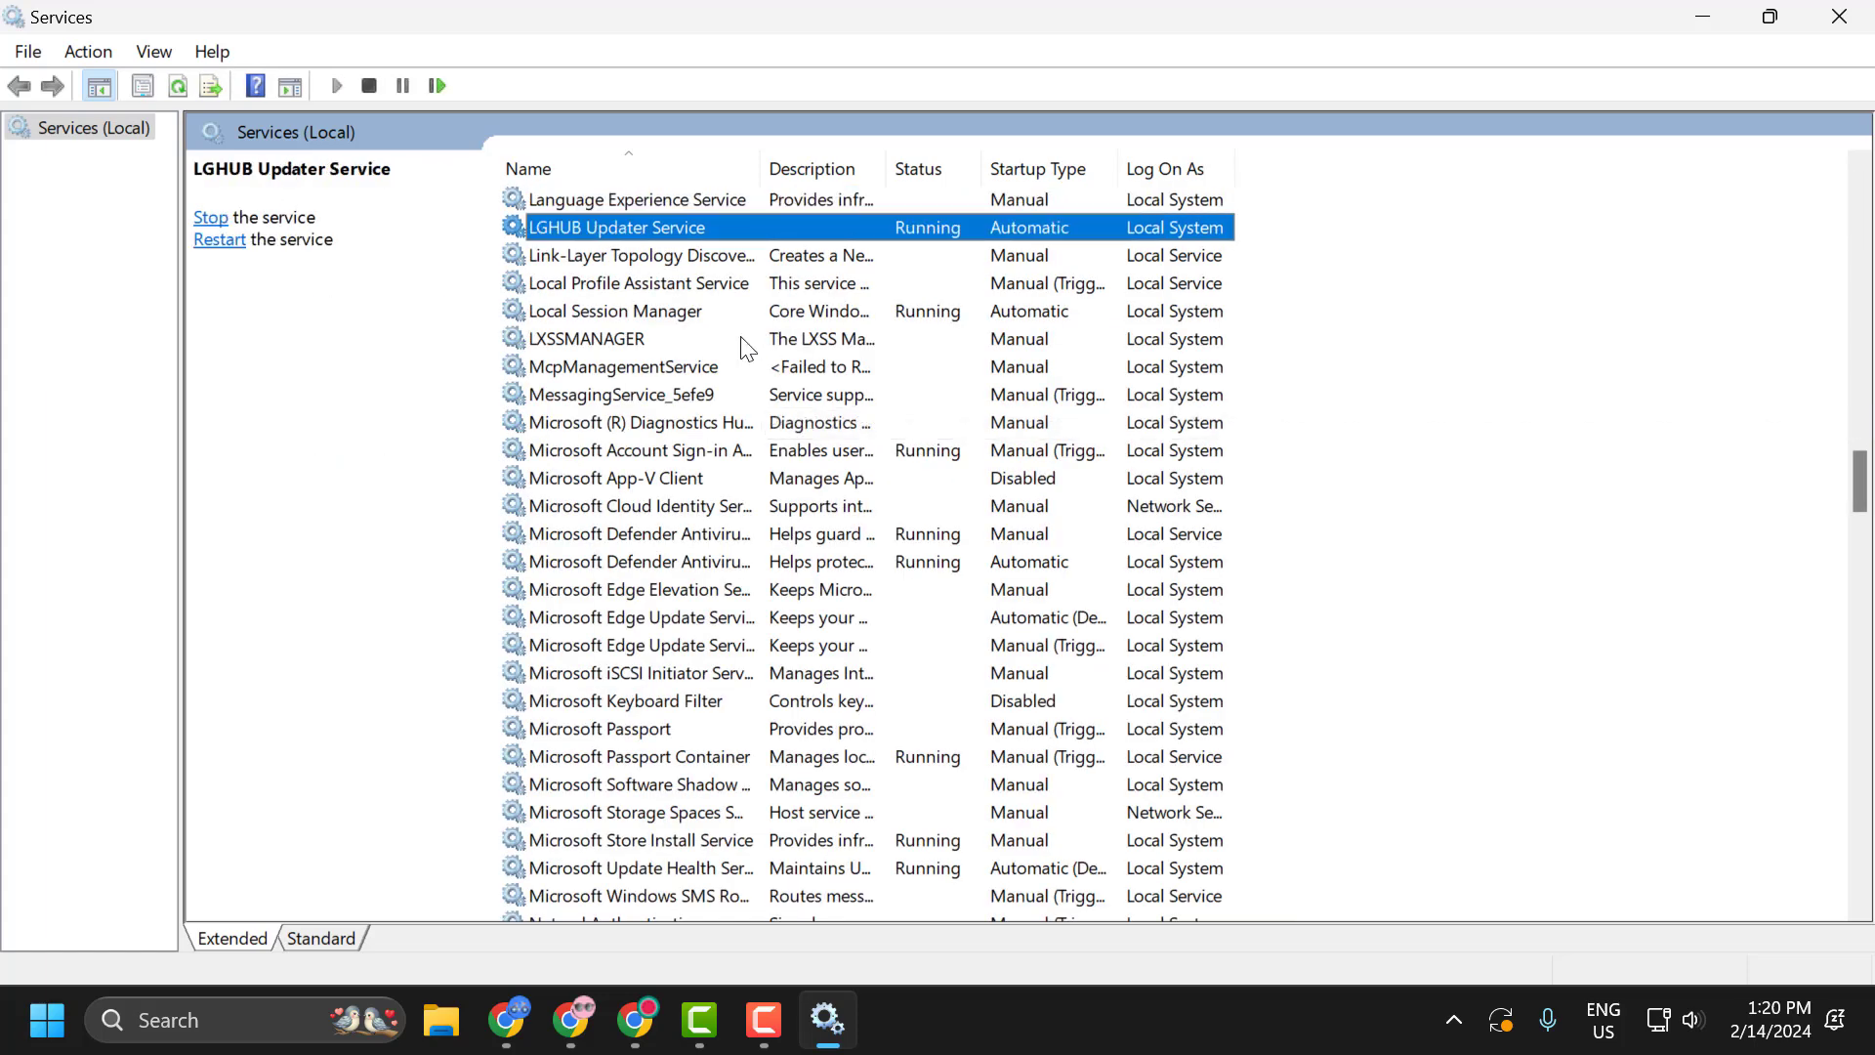
Step: Stop the LGHUB Updater Service, keeping its startup type Automatic
{"action": "double_click", "coordinate": [690, 228]}
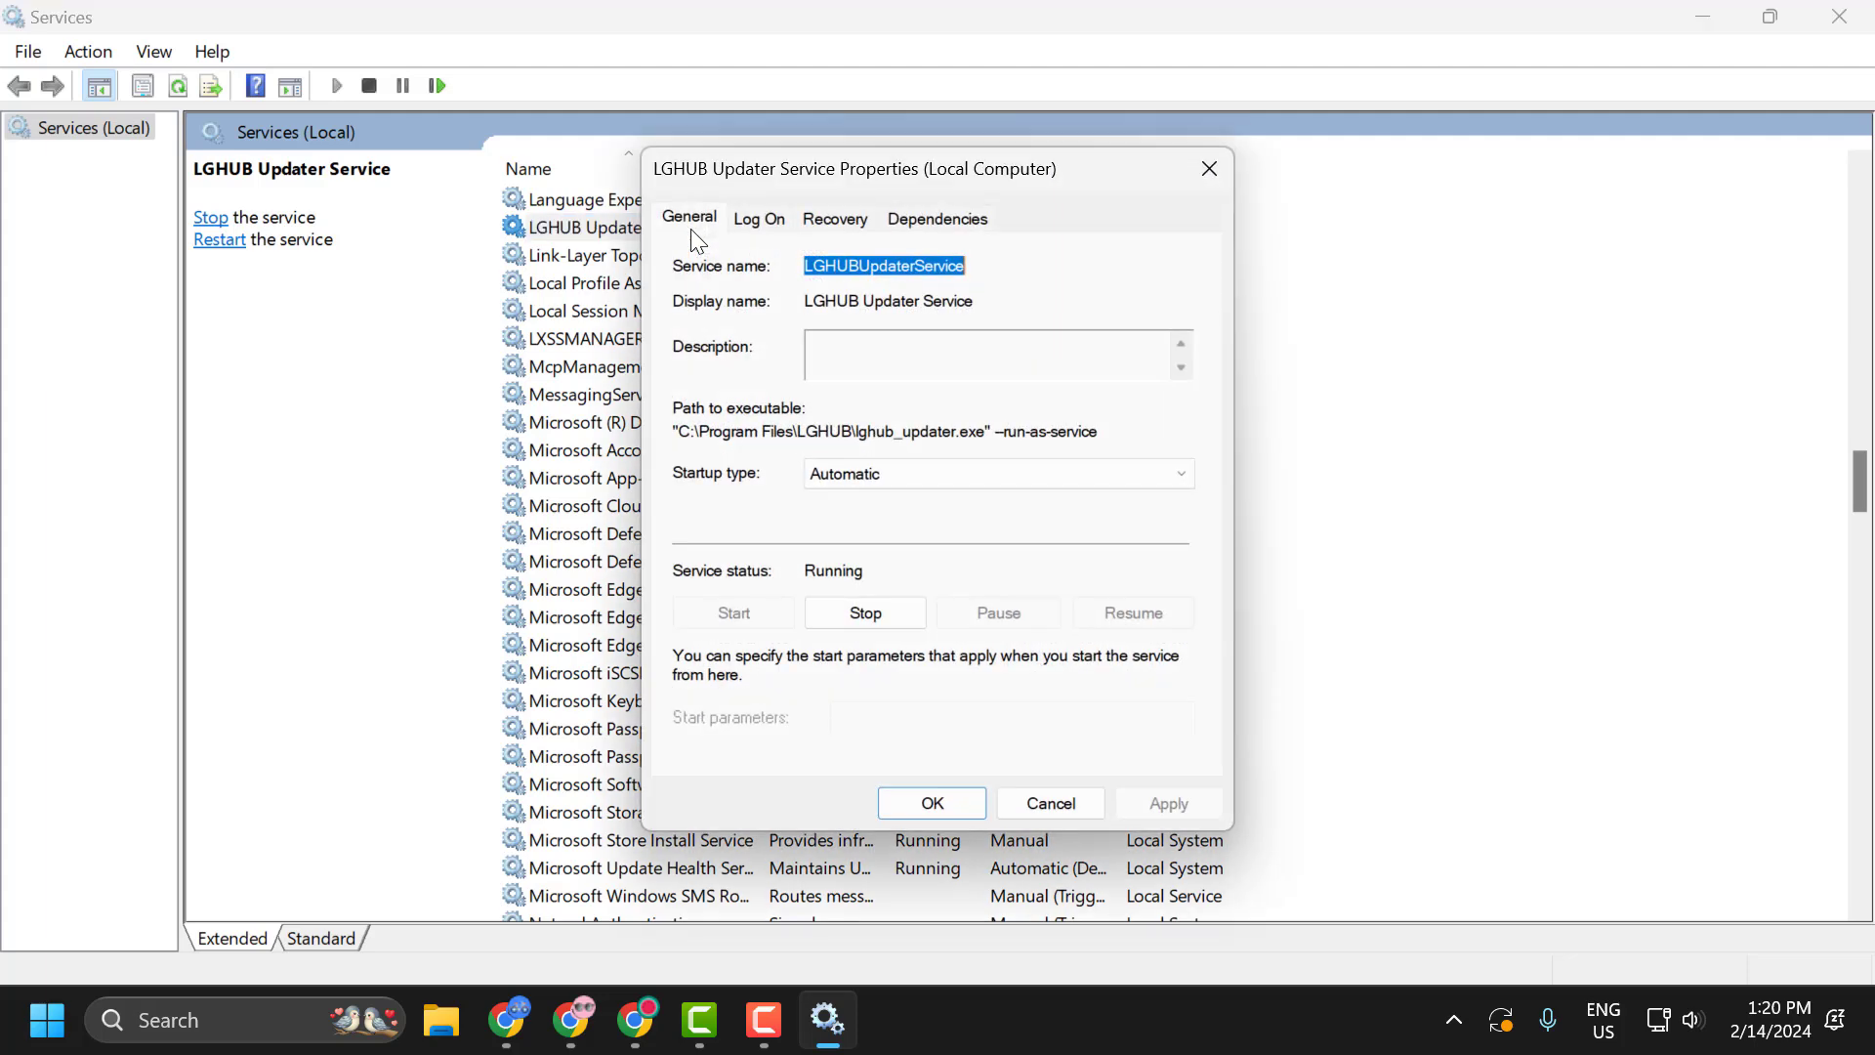
{"action": "left_click", "coordinate": [898, 477]}
{"action": "left_click", "coordinate": [908, 514]}
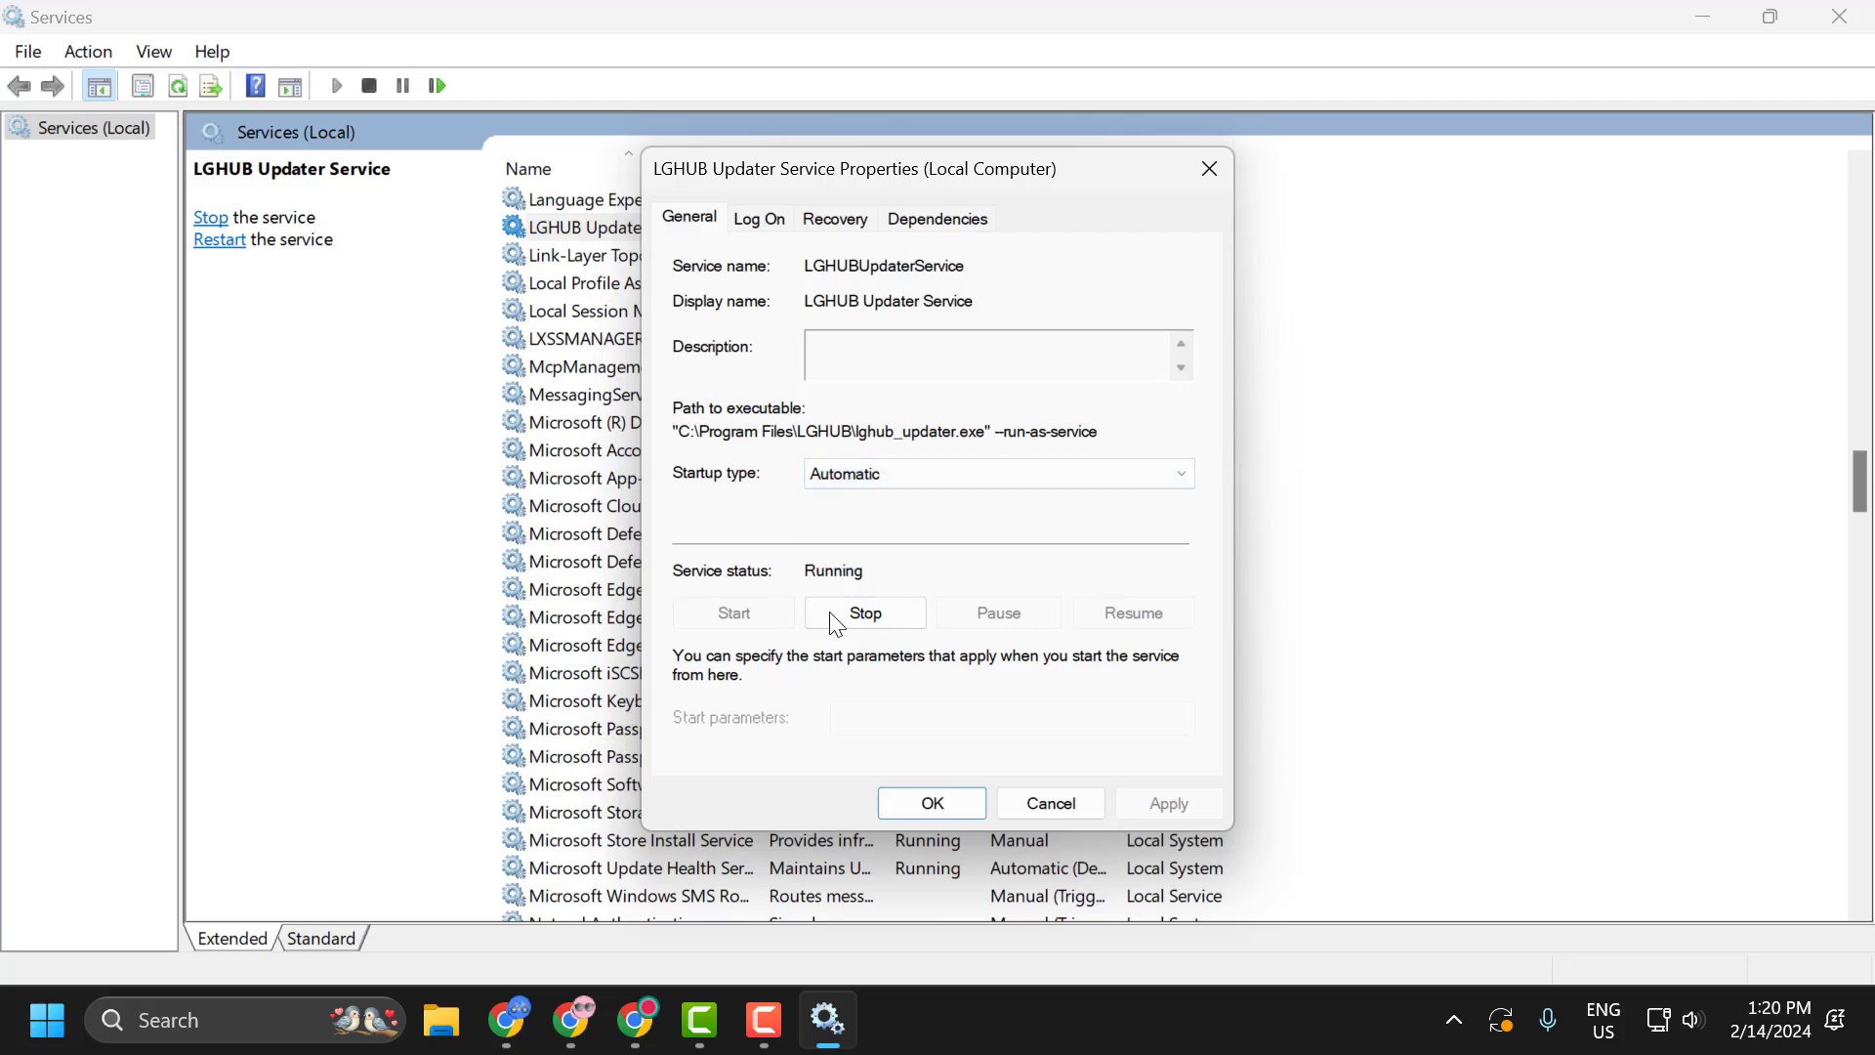
{"action": "left_click", "coordinate": [887, 616]}
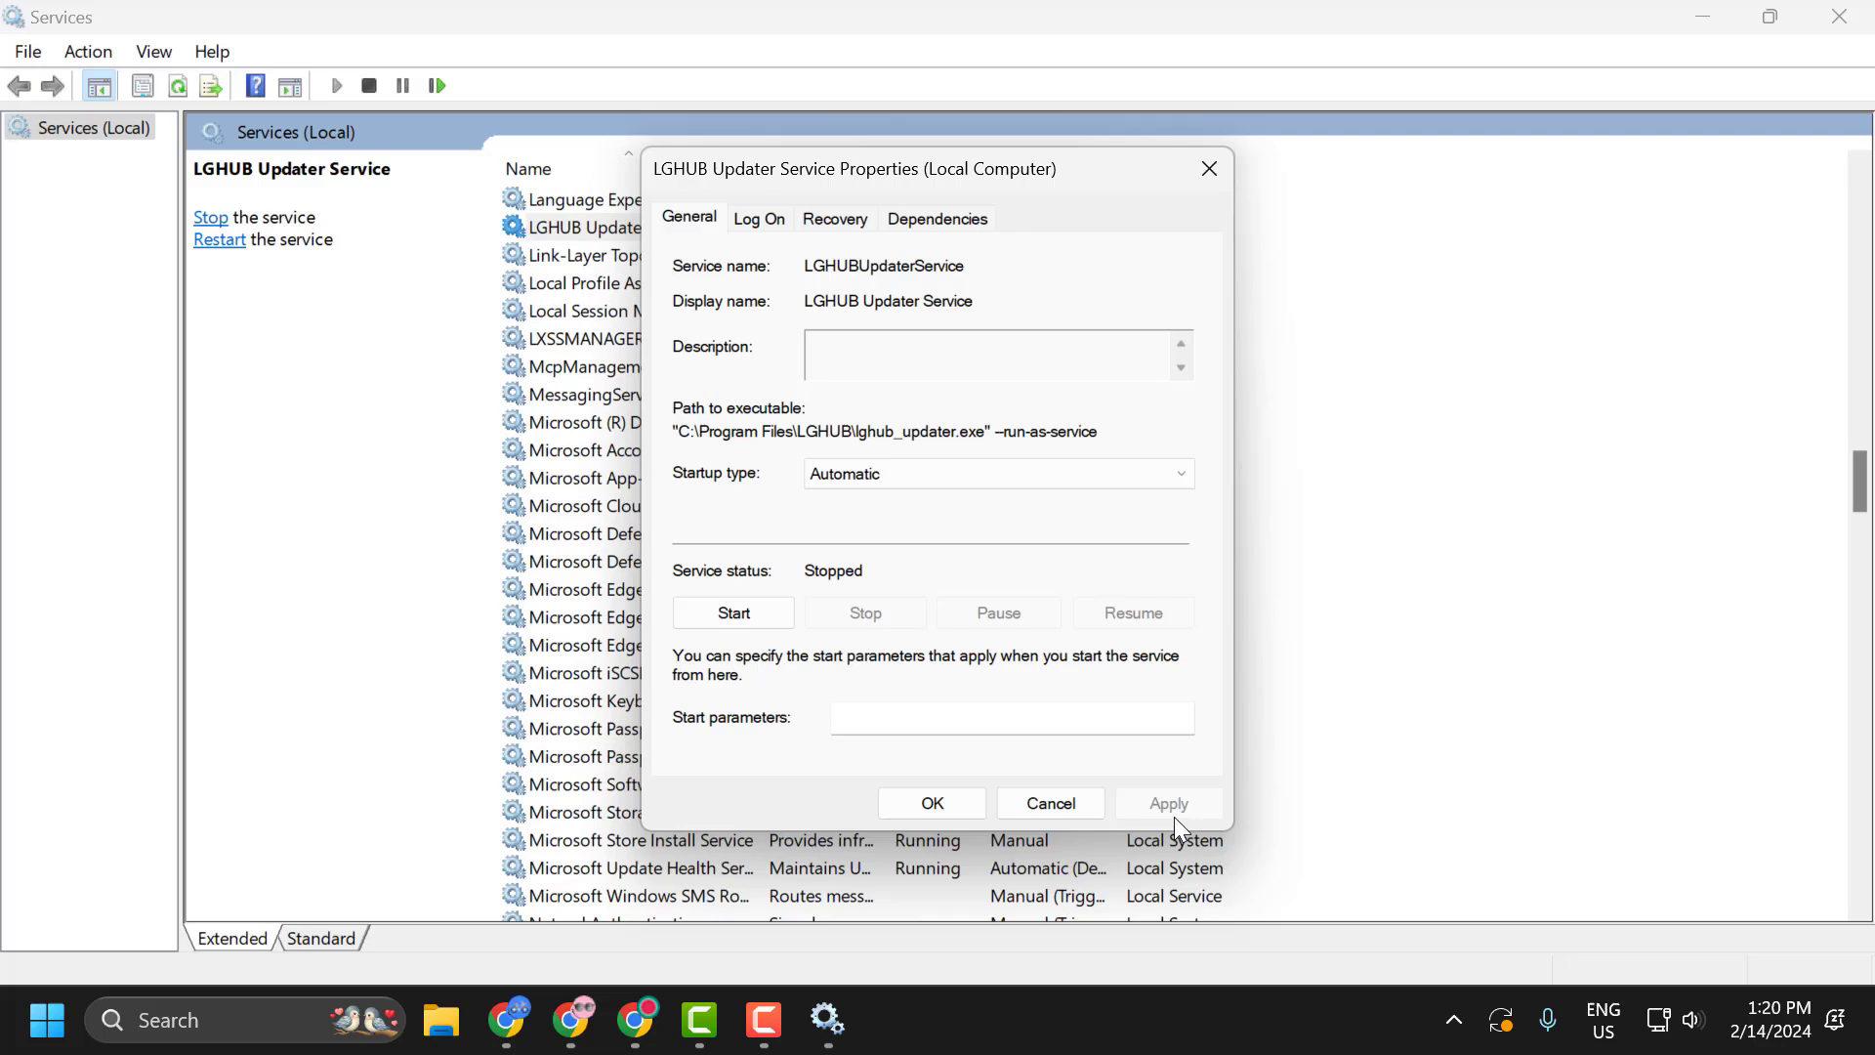
{"action": "left_click", "coordinate": [939, 806]}
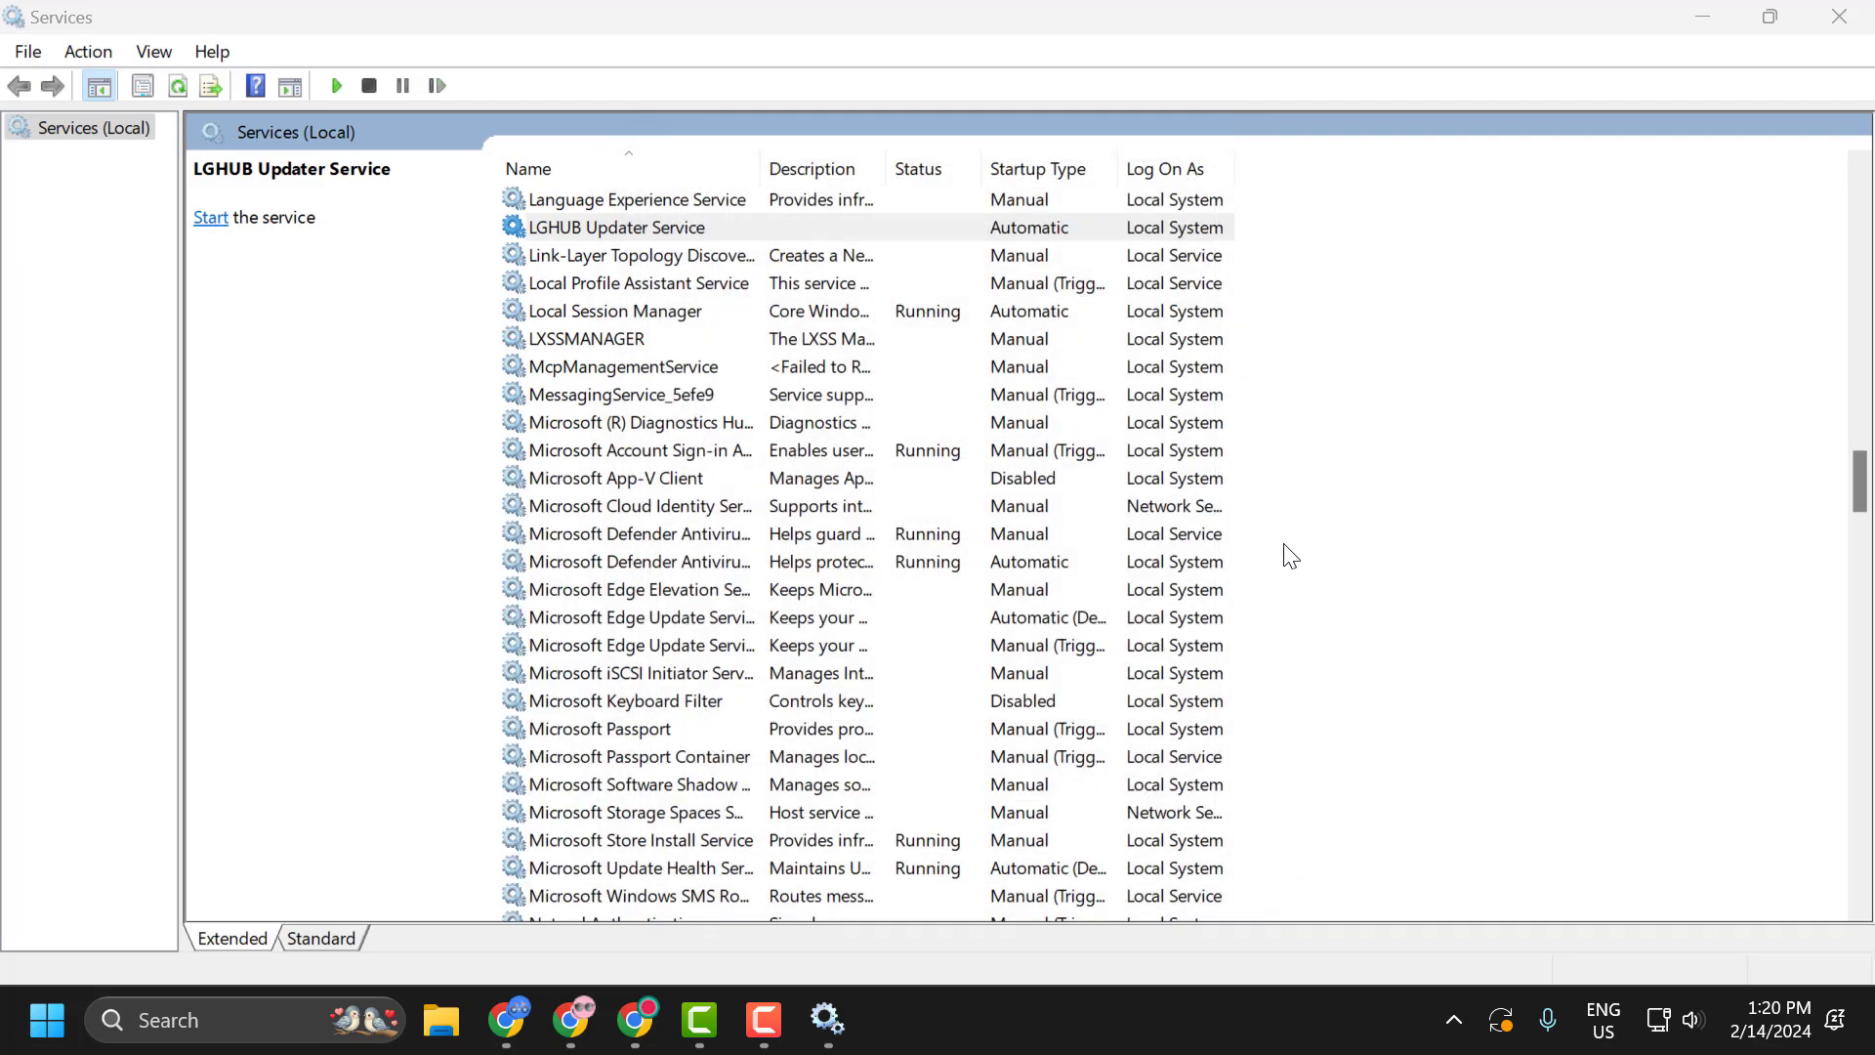
Step: Refresh the services list and start the LGHUB Updater Service again
{"action": "right_click", "coordinate": [1537, 431]}
{"action": "left_click", "coordinate": [1568, 538]}
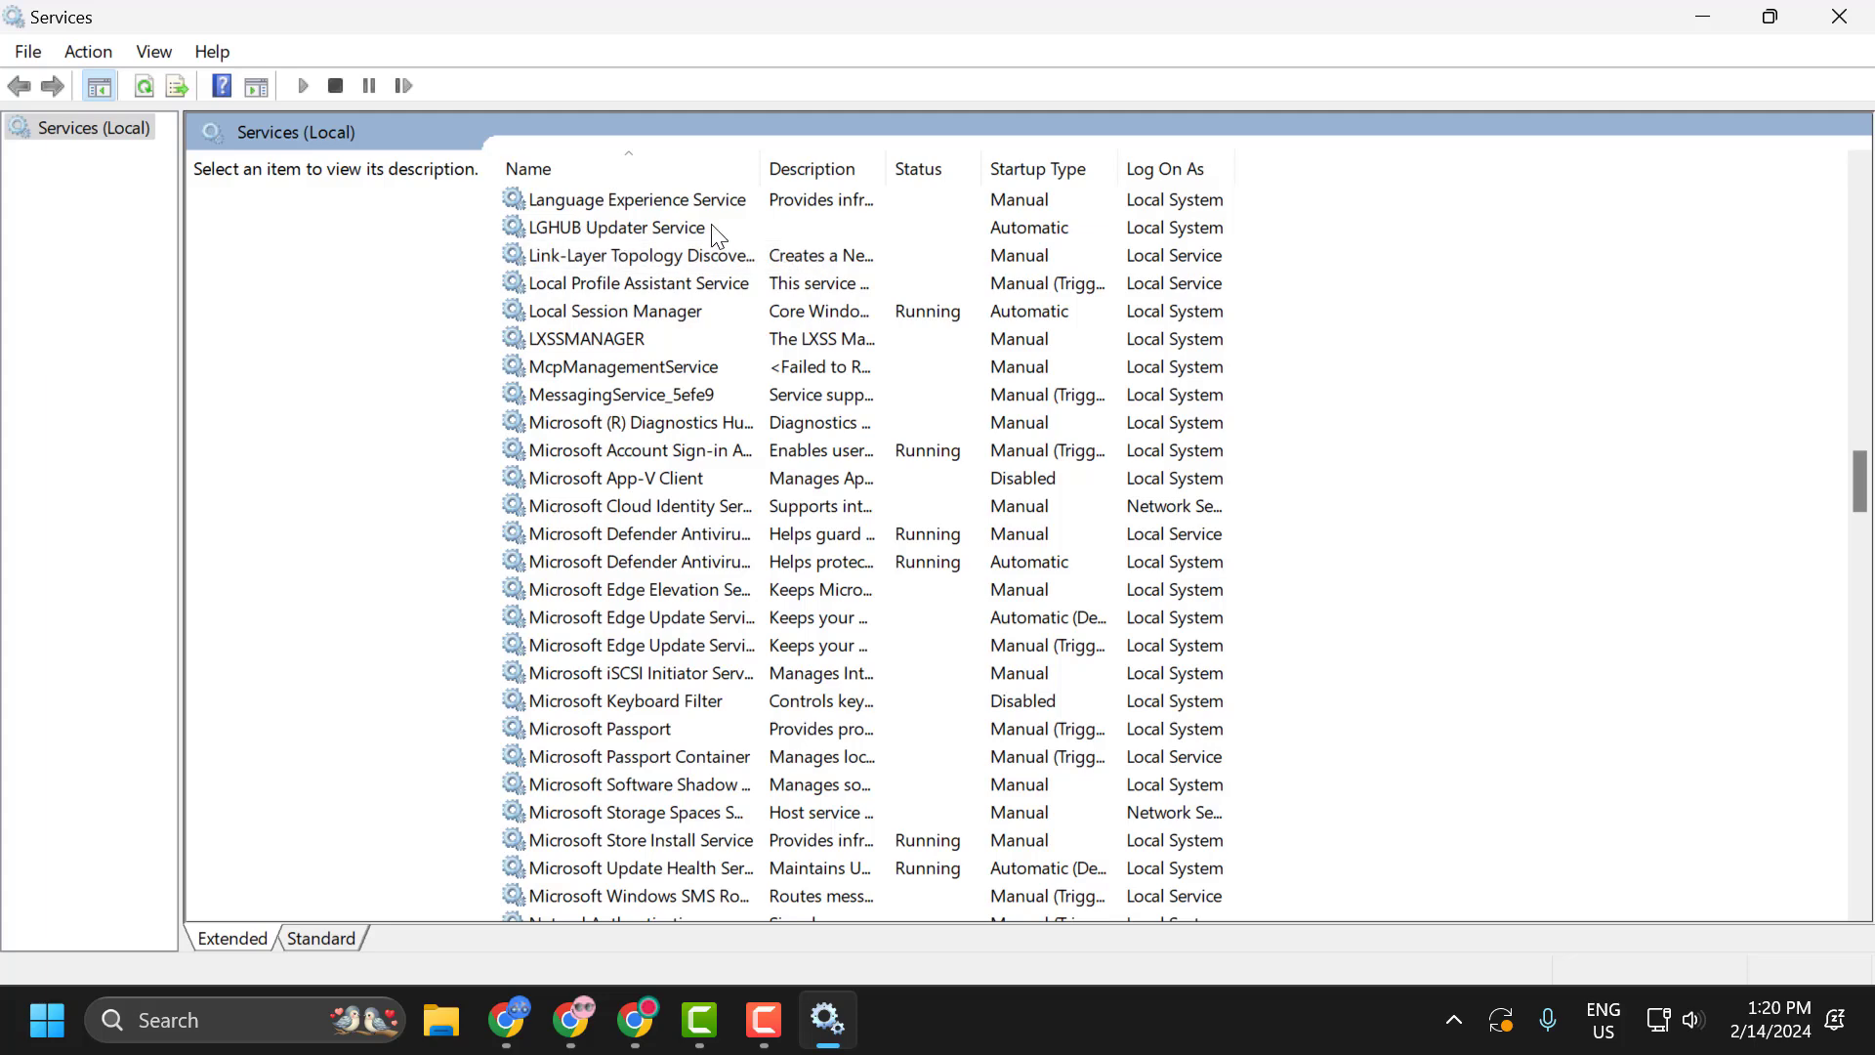
{"action": "double_click", "coordinate": [658, 226]}
{"action": "left_click", "coordinate": [724, 617]}
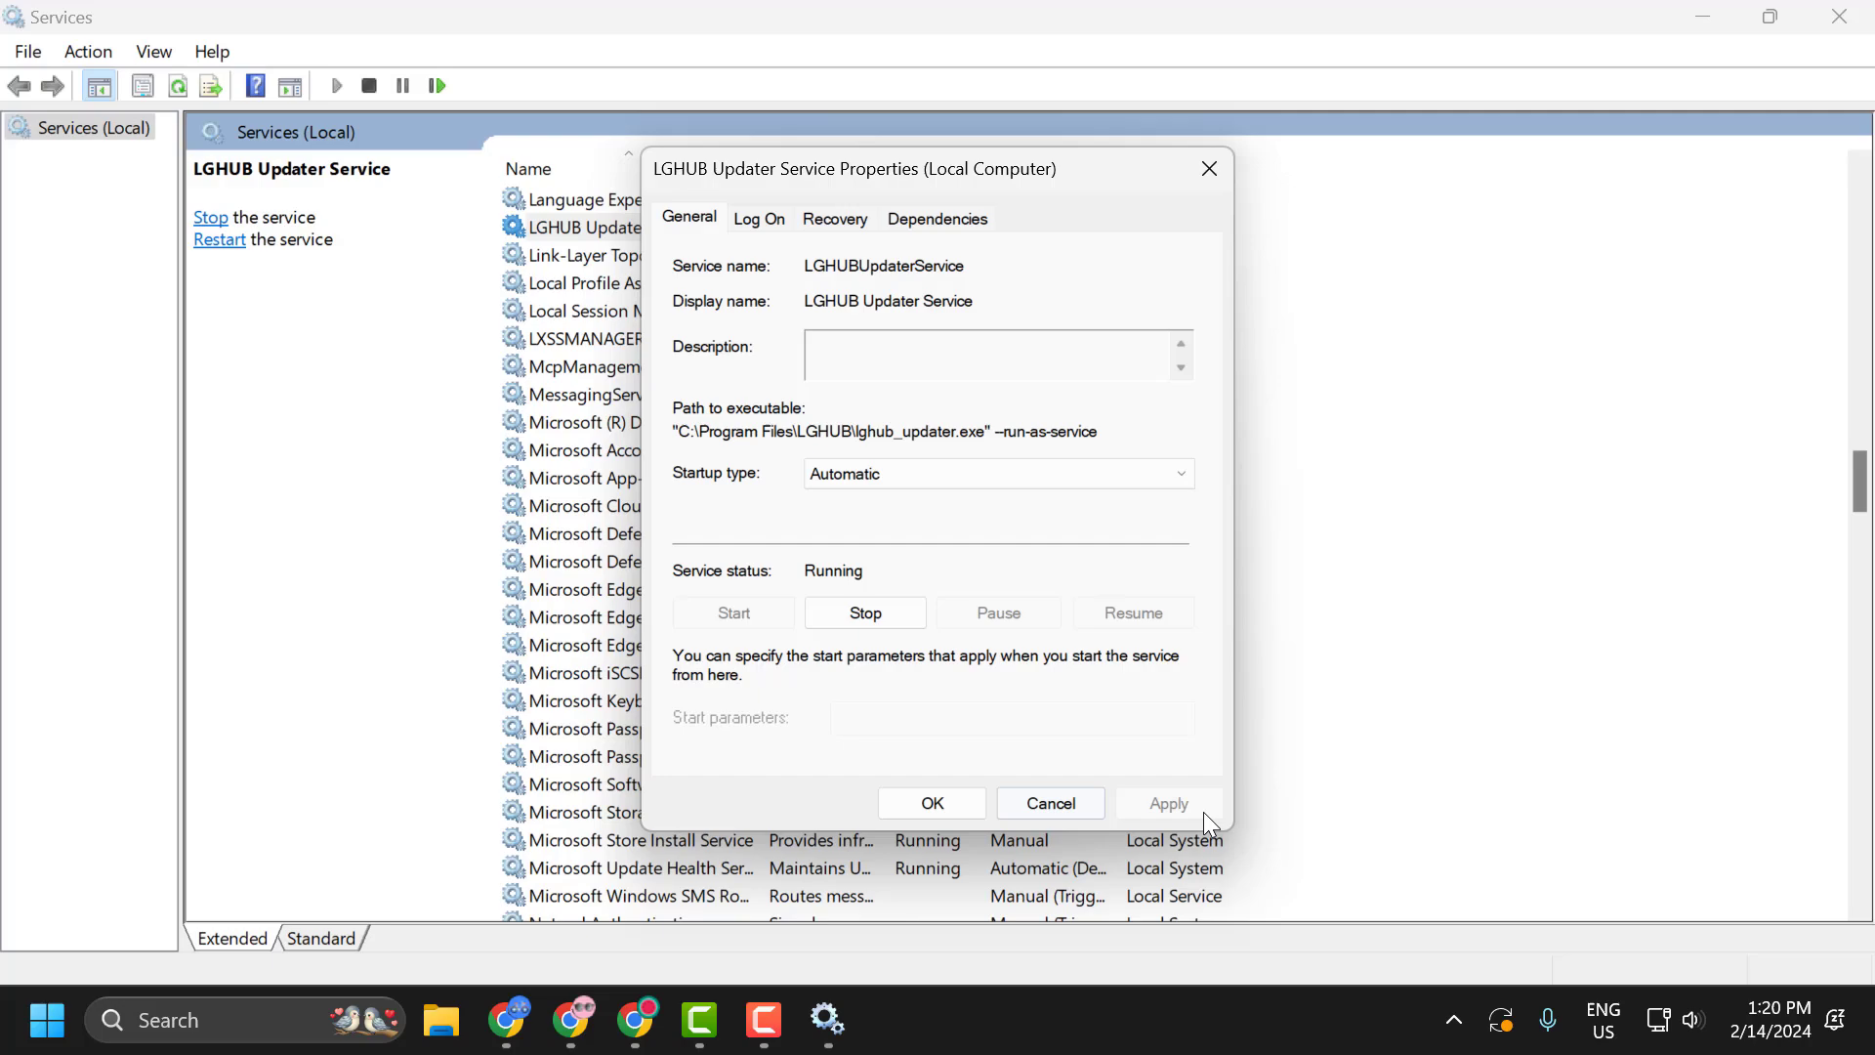
{"action": "left_click", "coordinate": [928, 802]}
{"action": "left_click", "coordinate": [1371, 477]}
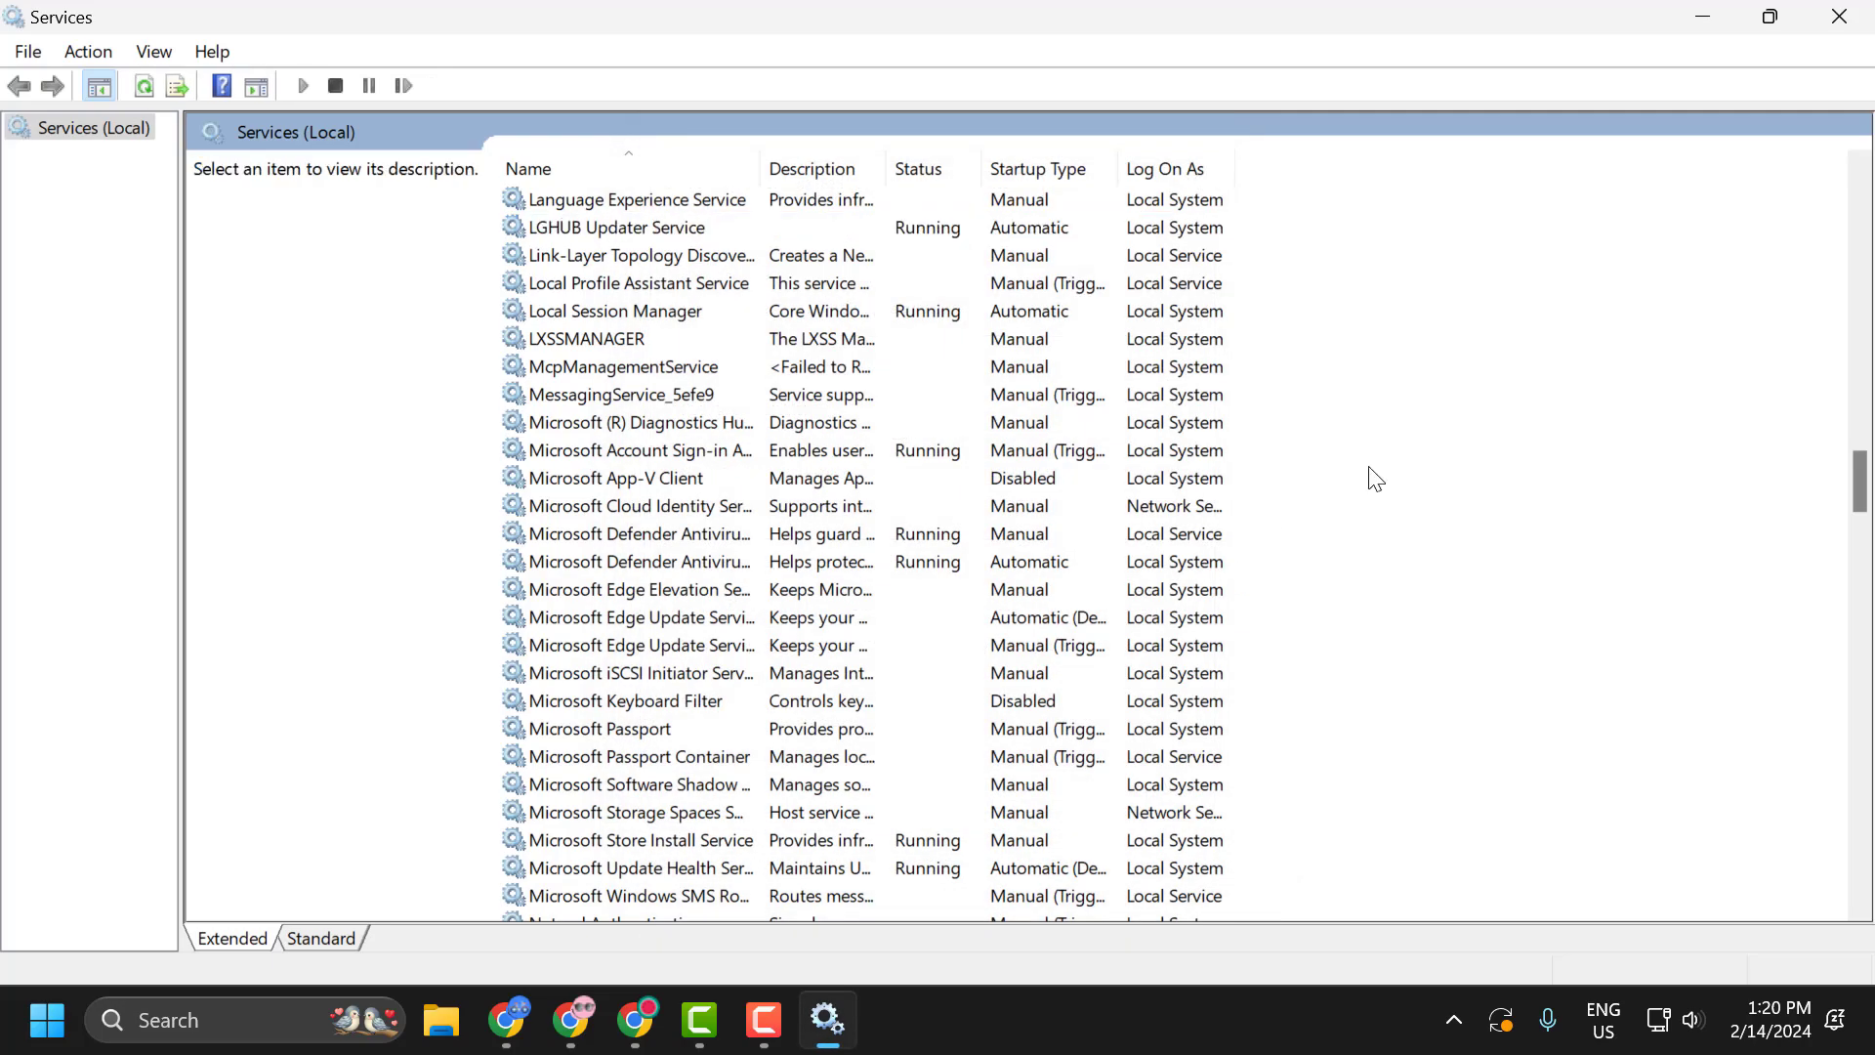
Step: Close the Services window to return to the desktop
{"action": "left_click", "coordinate": [1853, 26]}
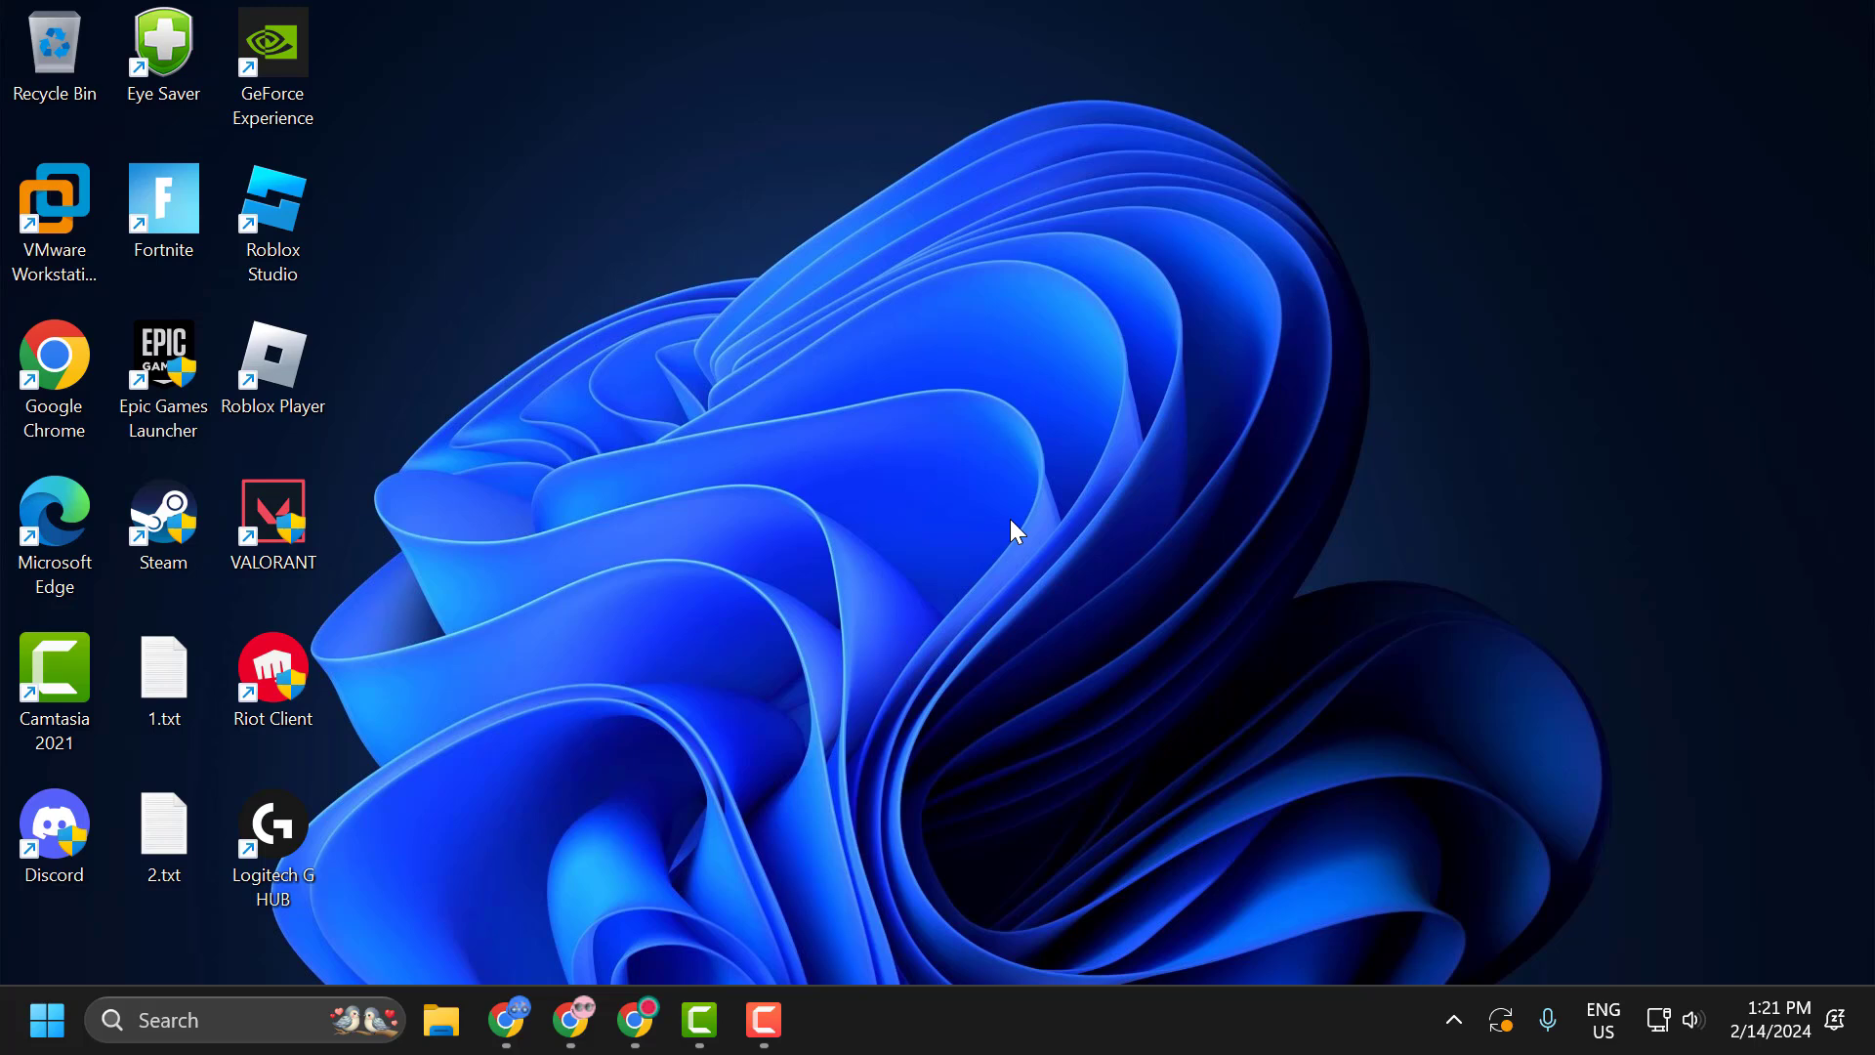
Step: Download the Geek Uninstaller ZIP (2.82 MB) and open geek (2).zip in File Explorer
{"action": "left_click", "coordinate": [635, 1020]}
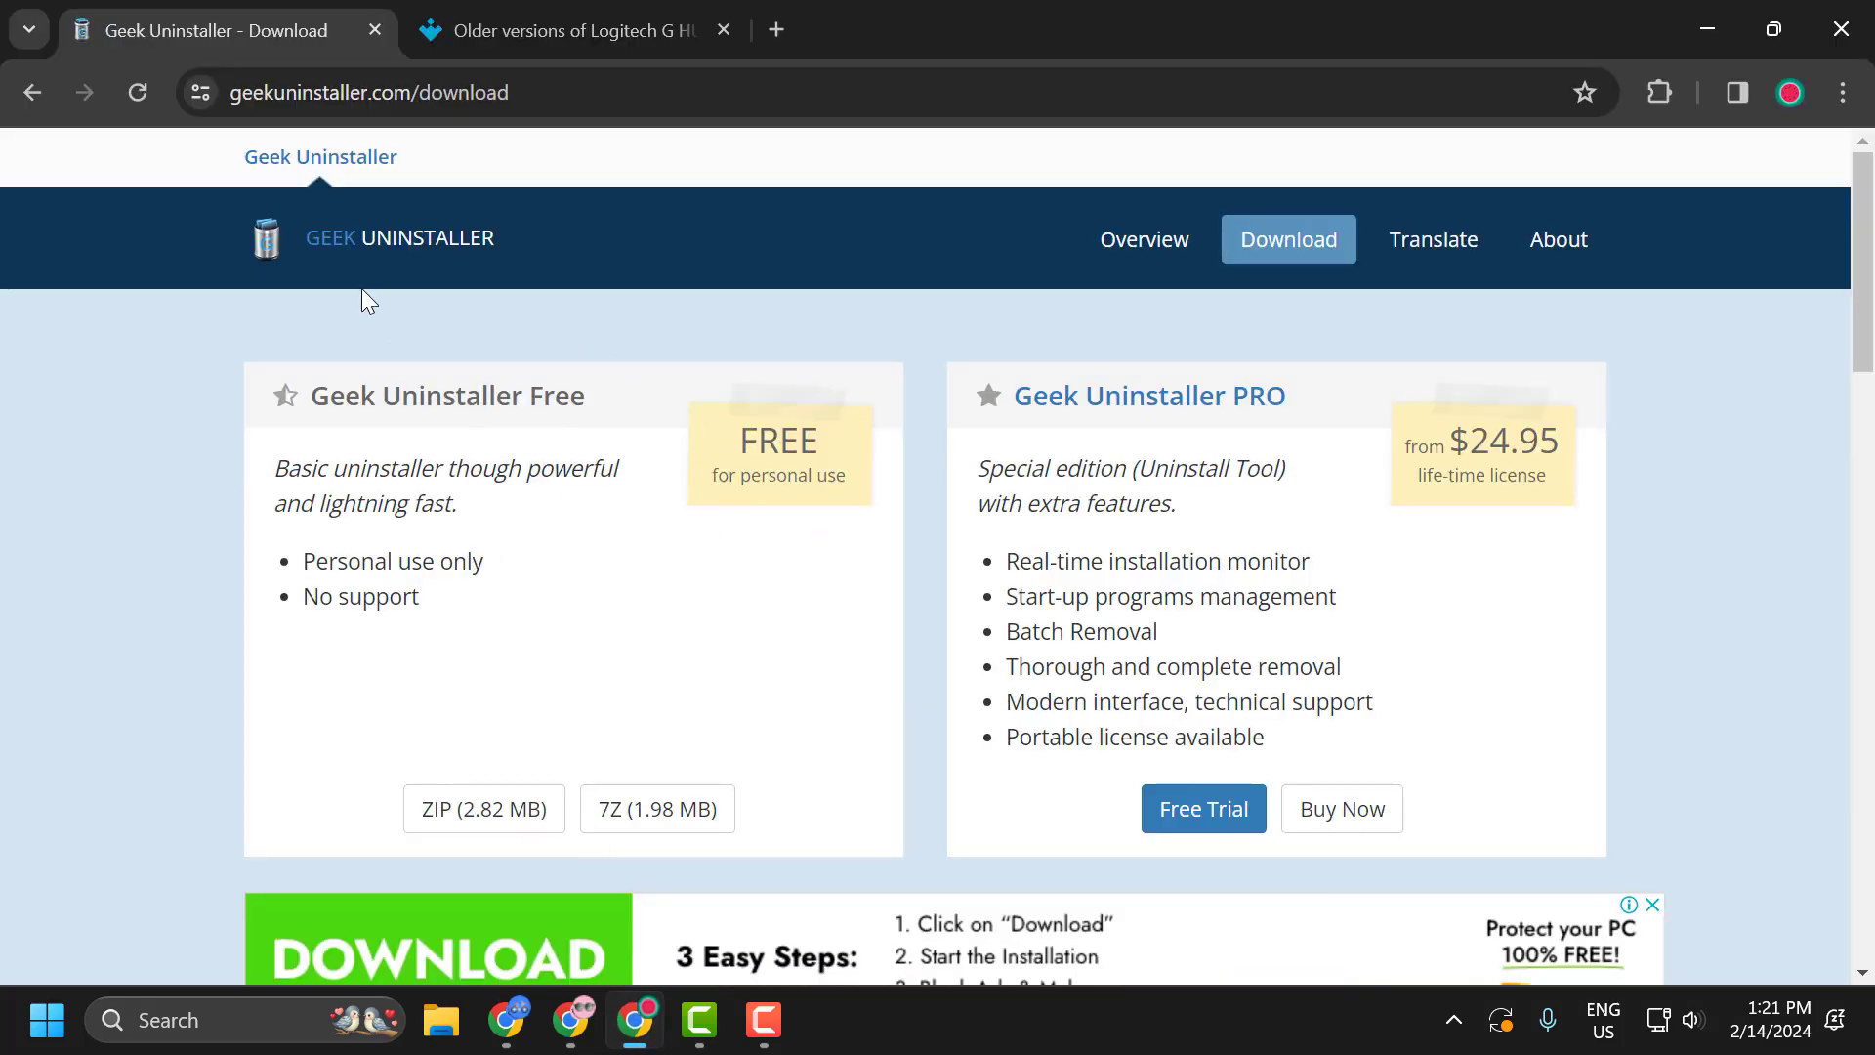
{"action": "left_click", "coordinate": [498, 818]}
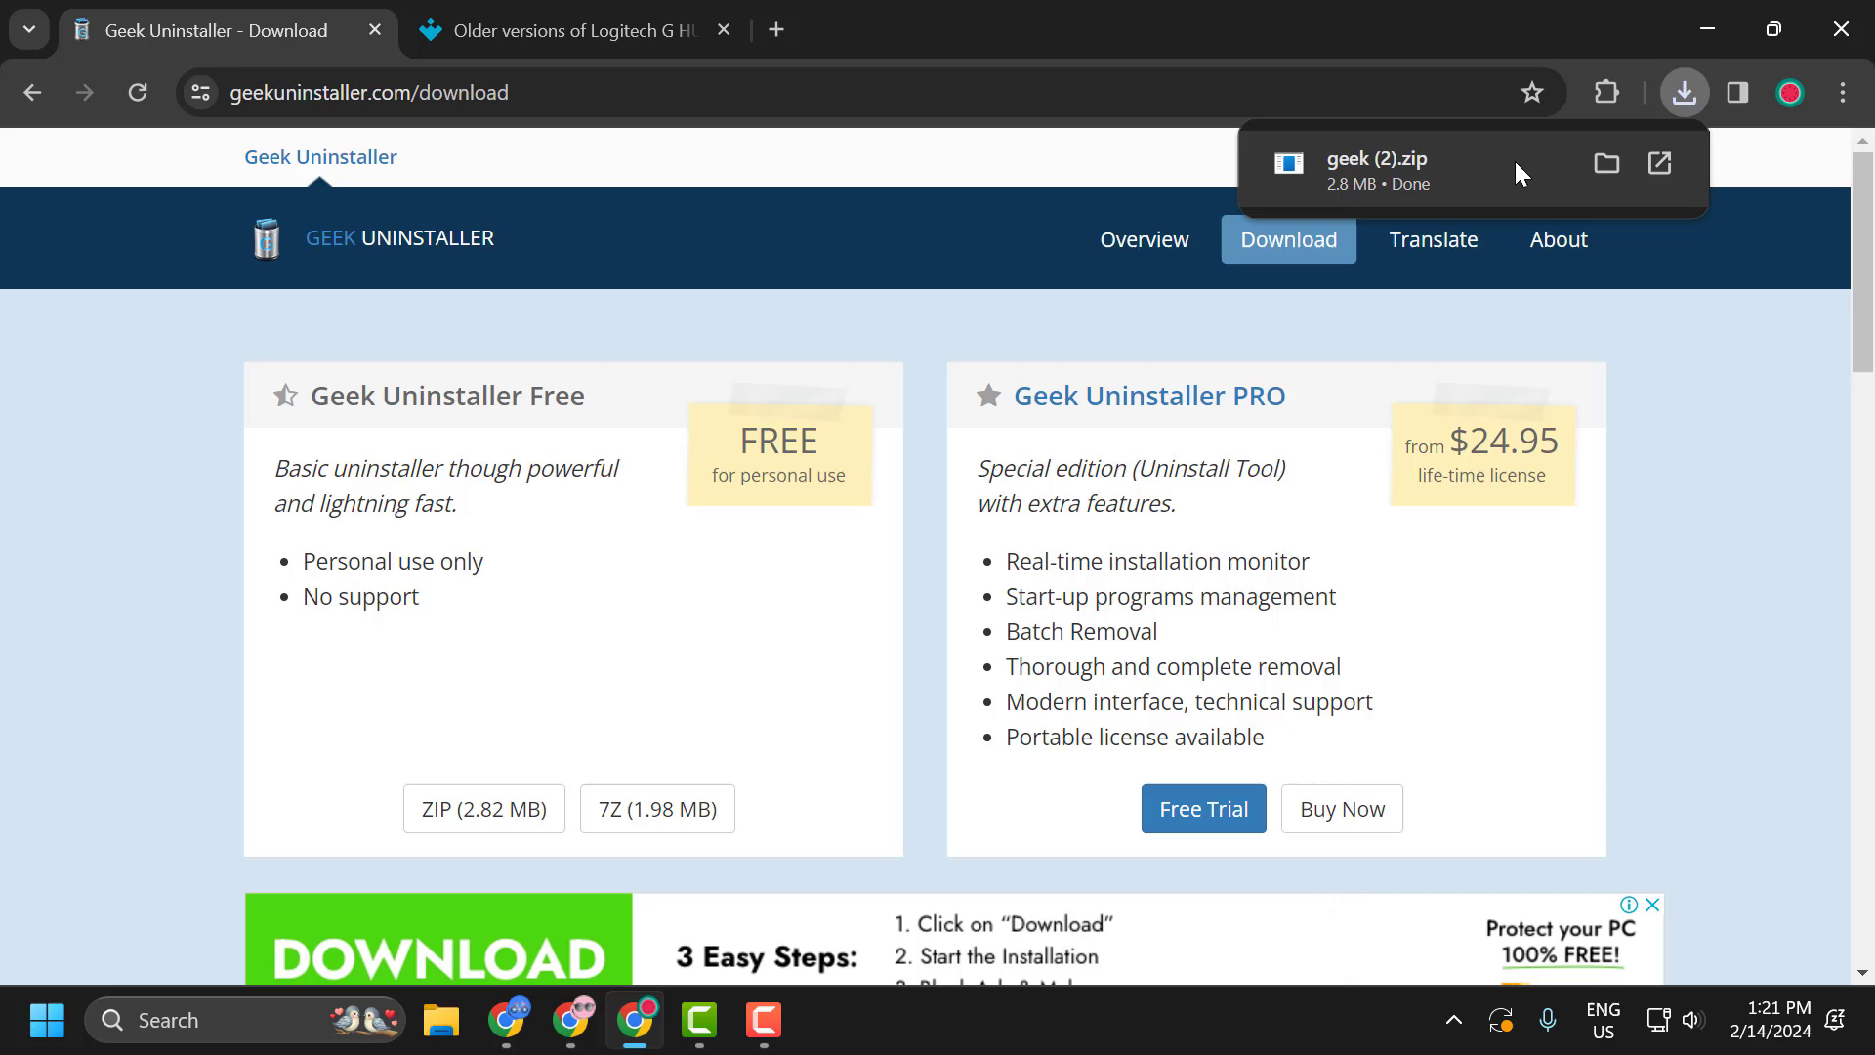
{"action": "left_click", "coordinate": [1393, 173]}
{"action": "left_click", "coordinate": [718, 400]}
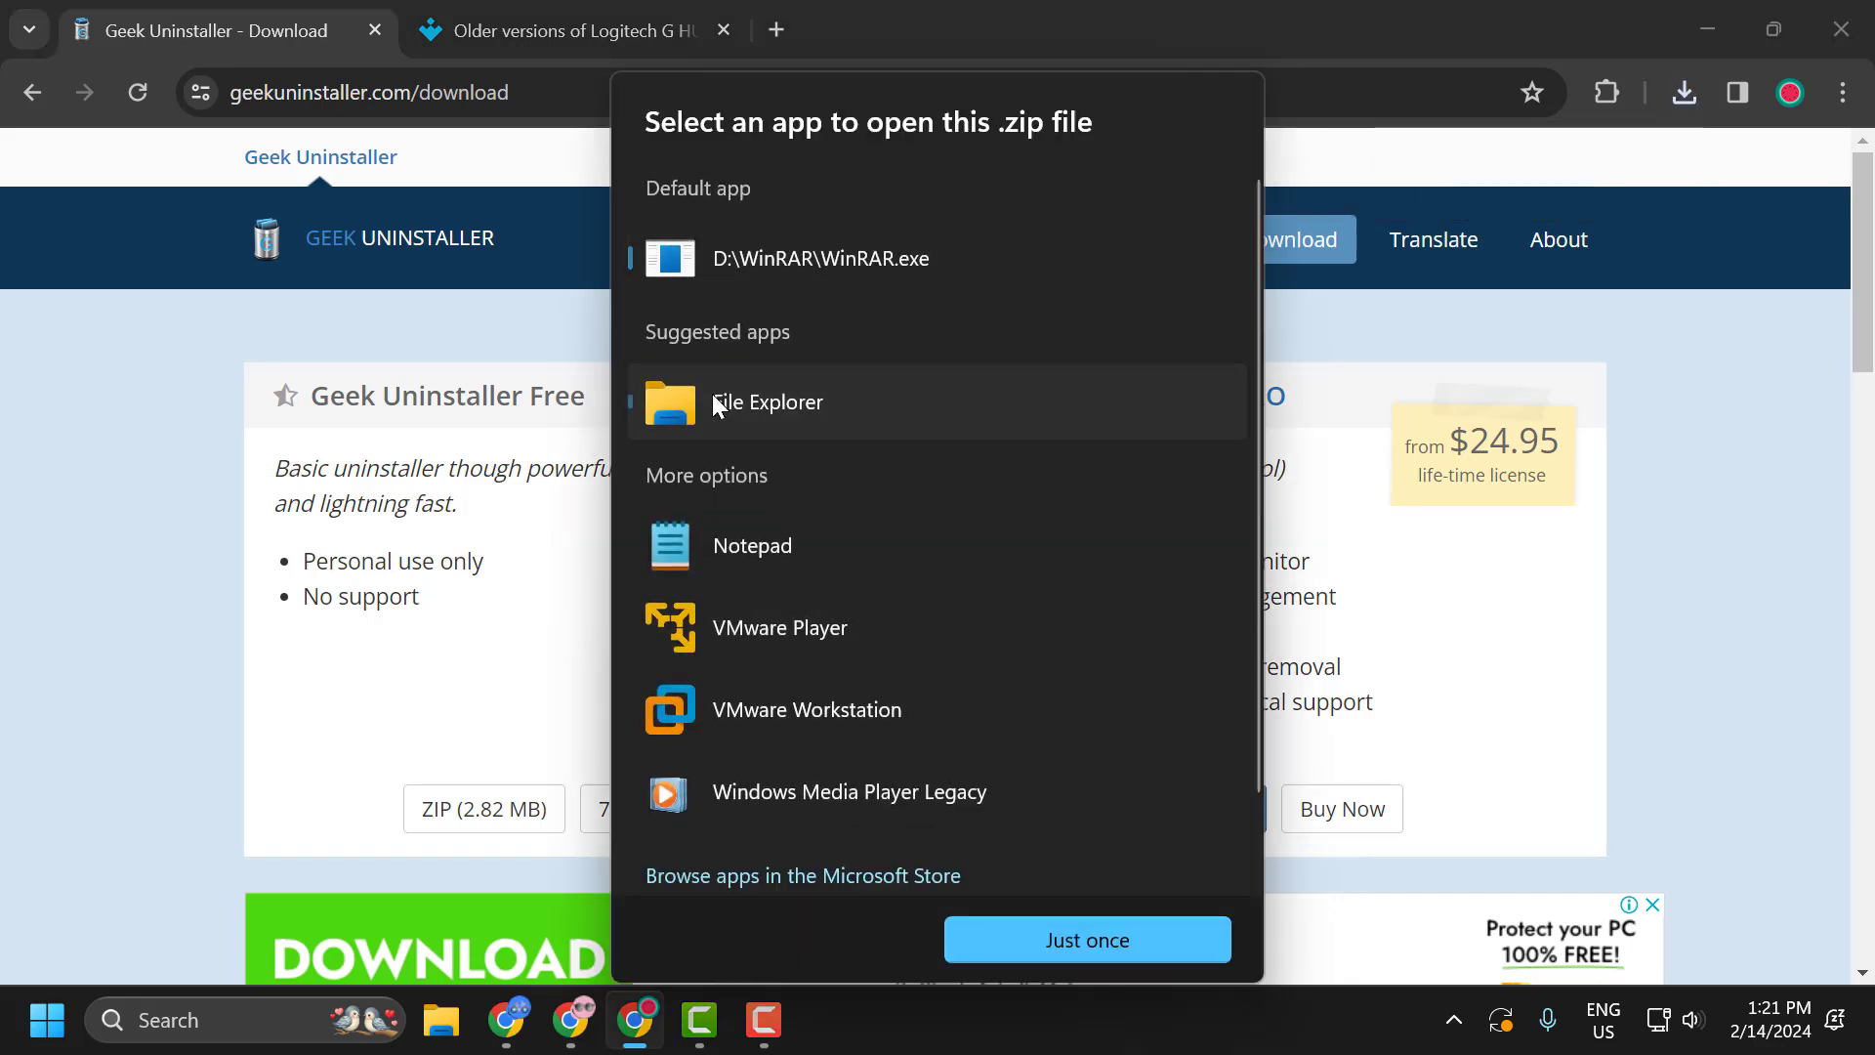
{"action": "left_click", "coordinate": [1030, 916]}
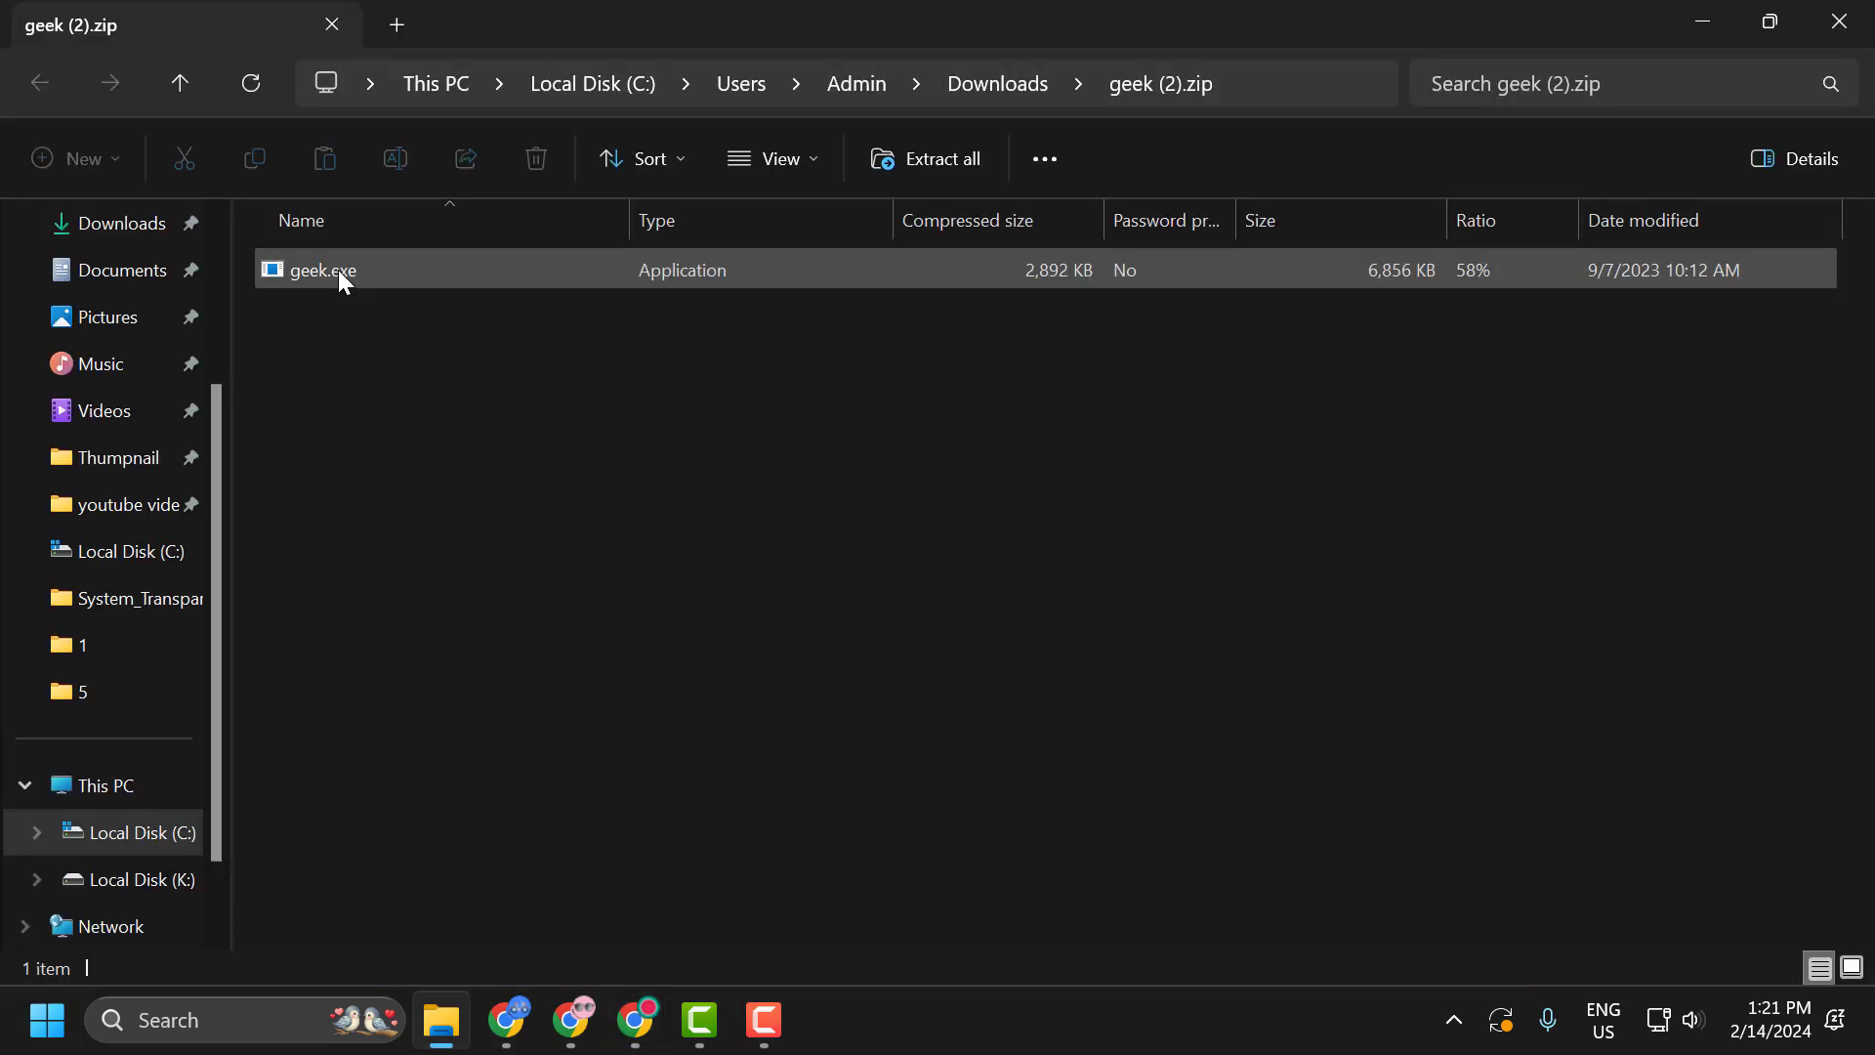
Step: Run geek.exe and uninstall Logitech G HUB, closing the no-leftover-traces report afterwards
{"action": "left_click", "coordinate": [338, 270]}
{"action": "double_click", "coordinate": [338, 269]}
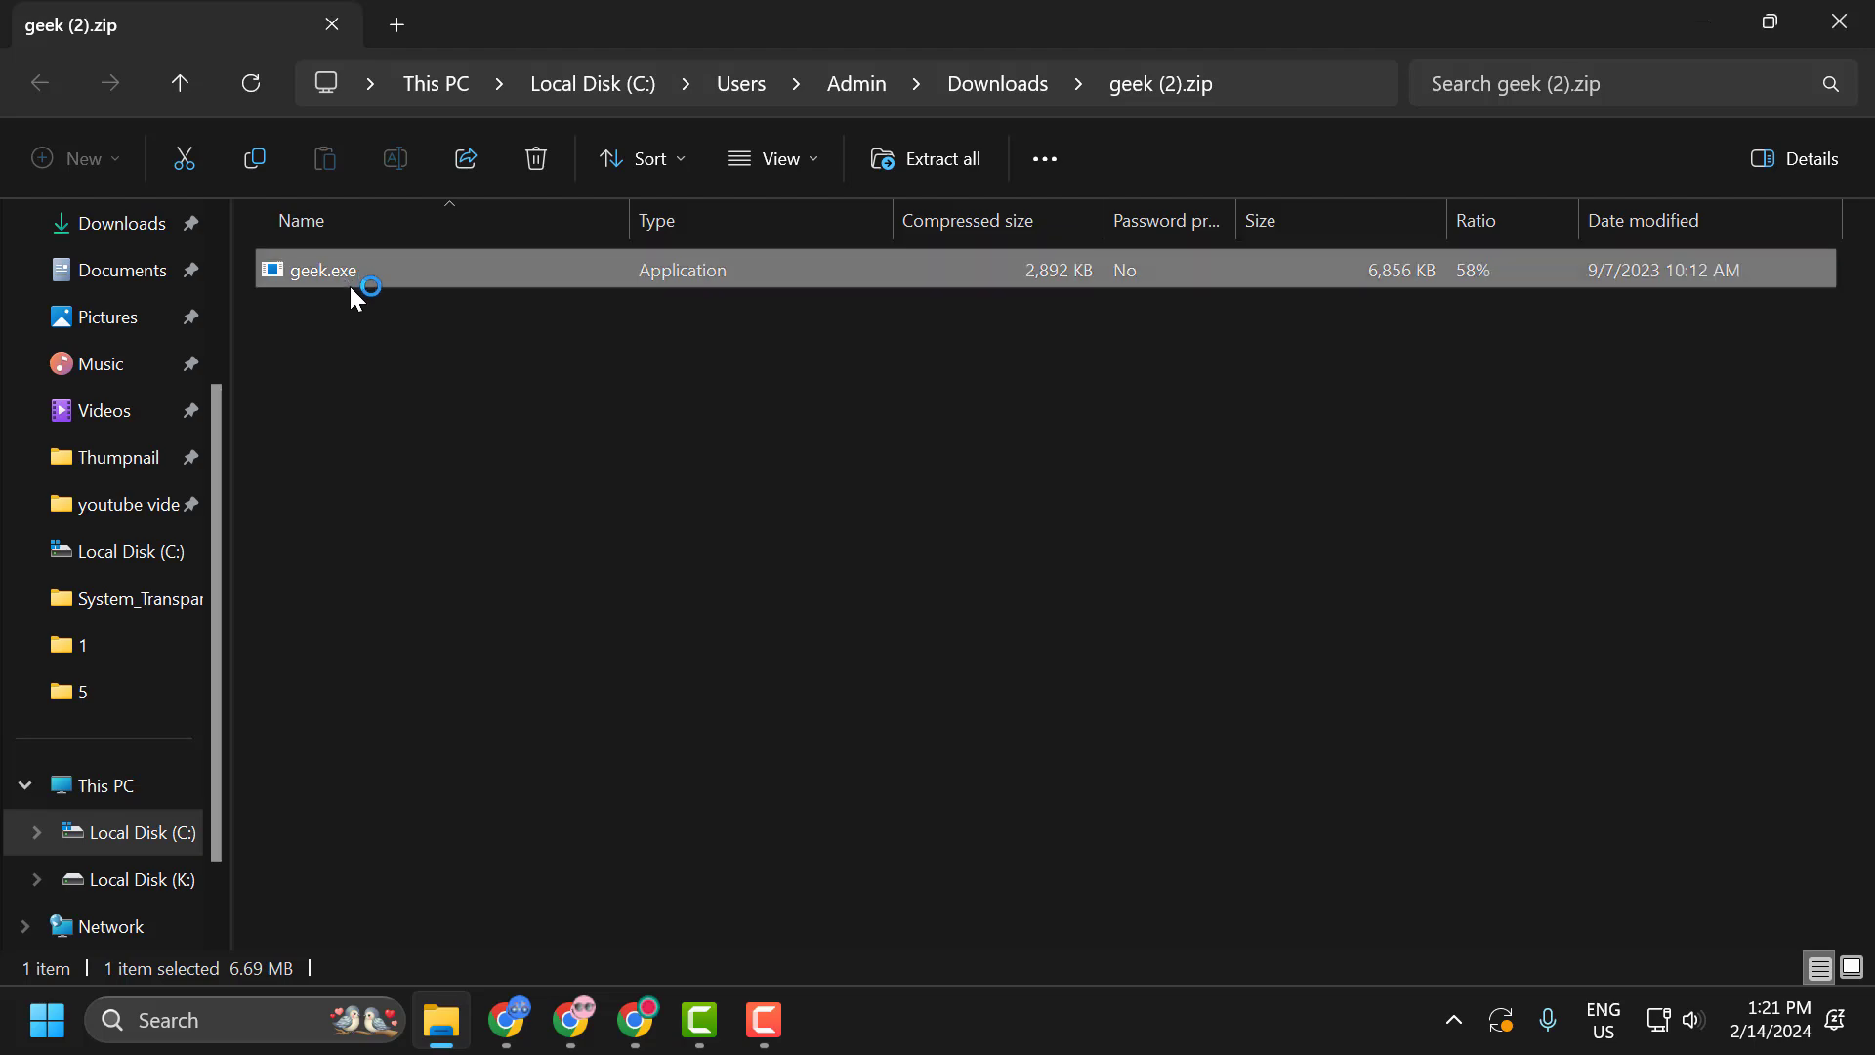
{"action": "left_click", "coordinate": [759, 671]}
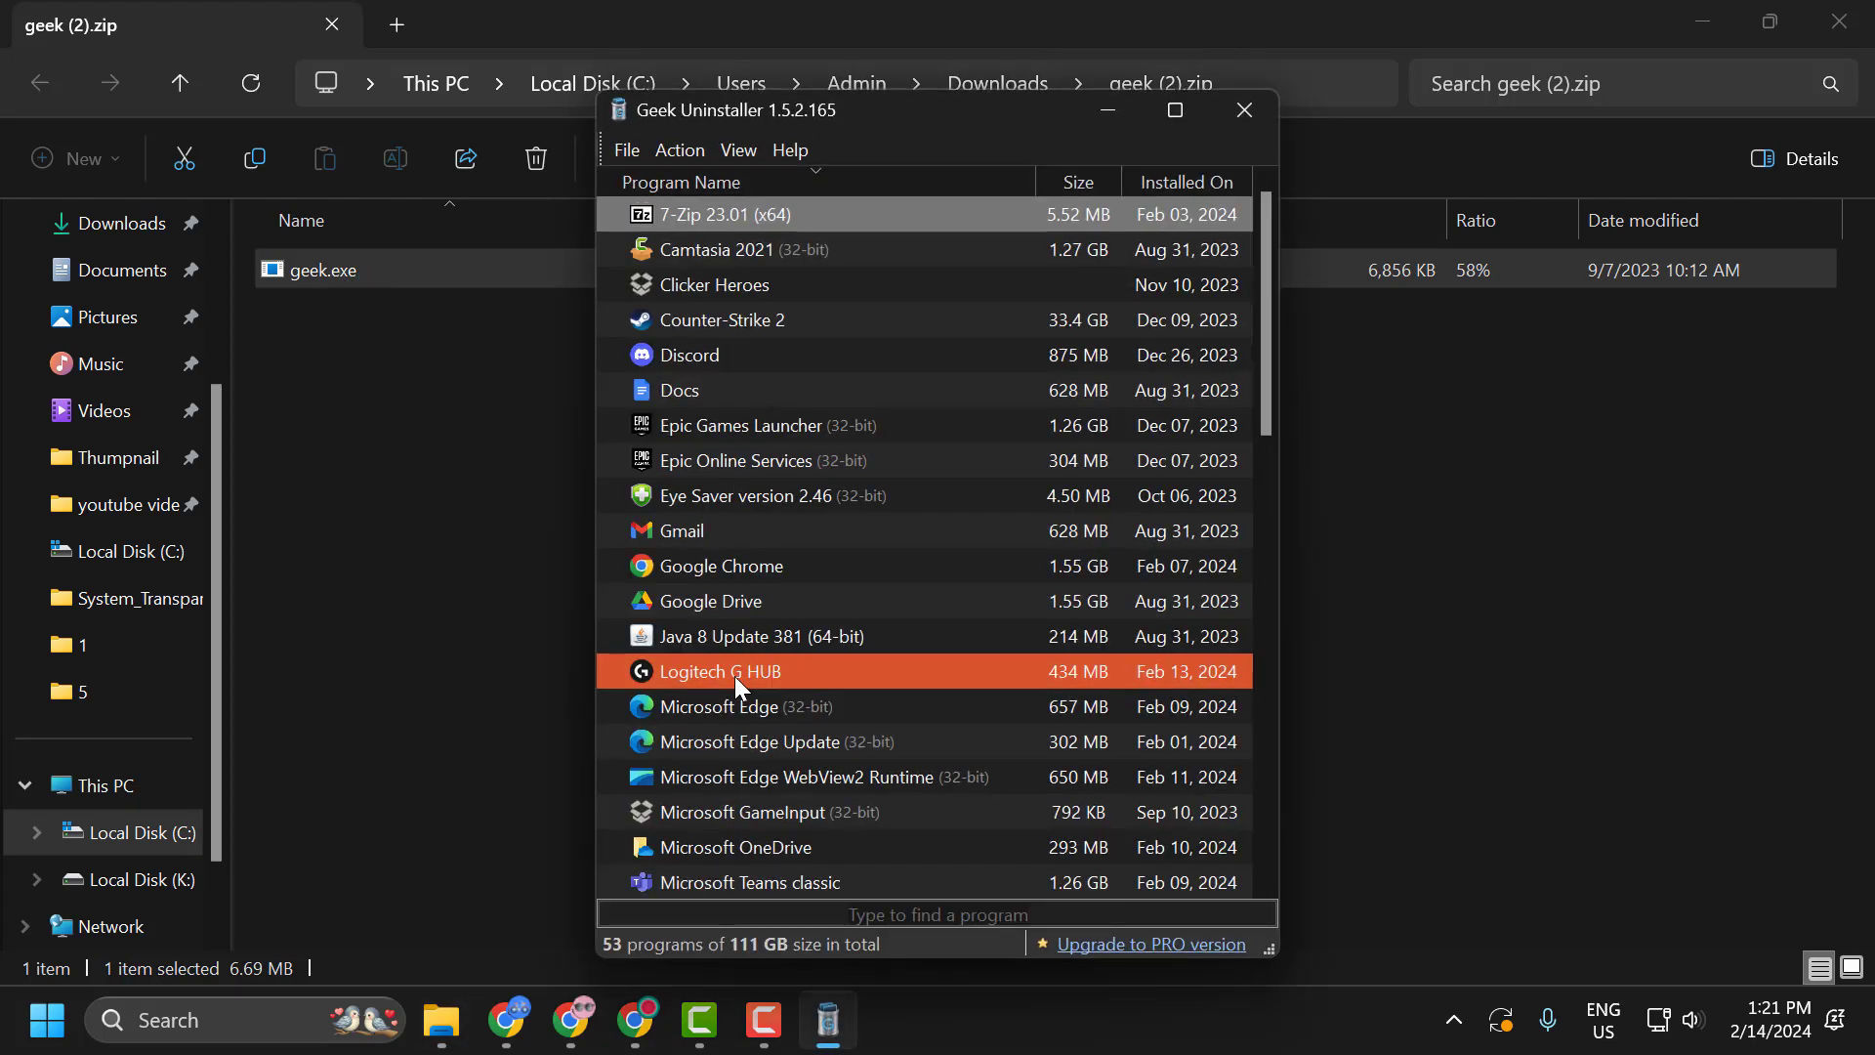
{"action": "right_click", "coordinate": [842, 672]}
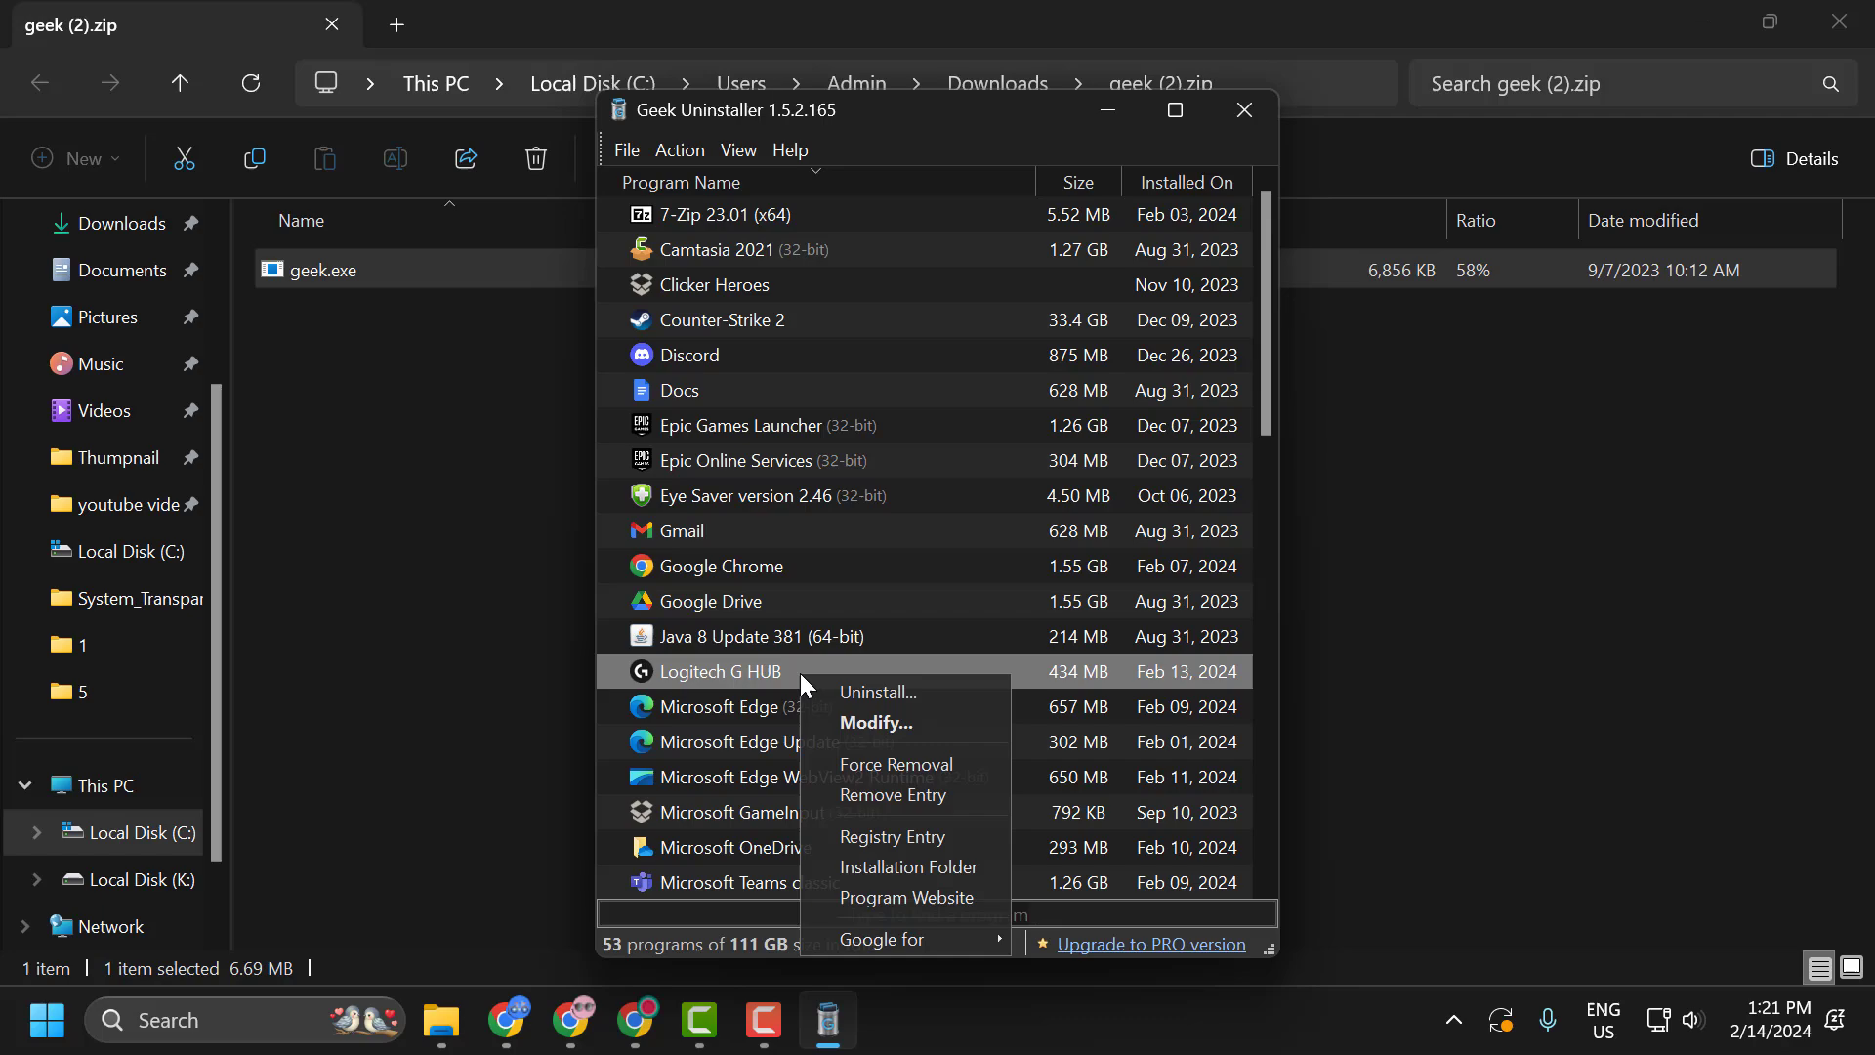
{"action": "left_click", "coordinate": [900, 697]}
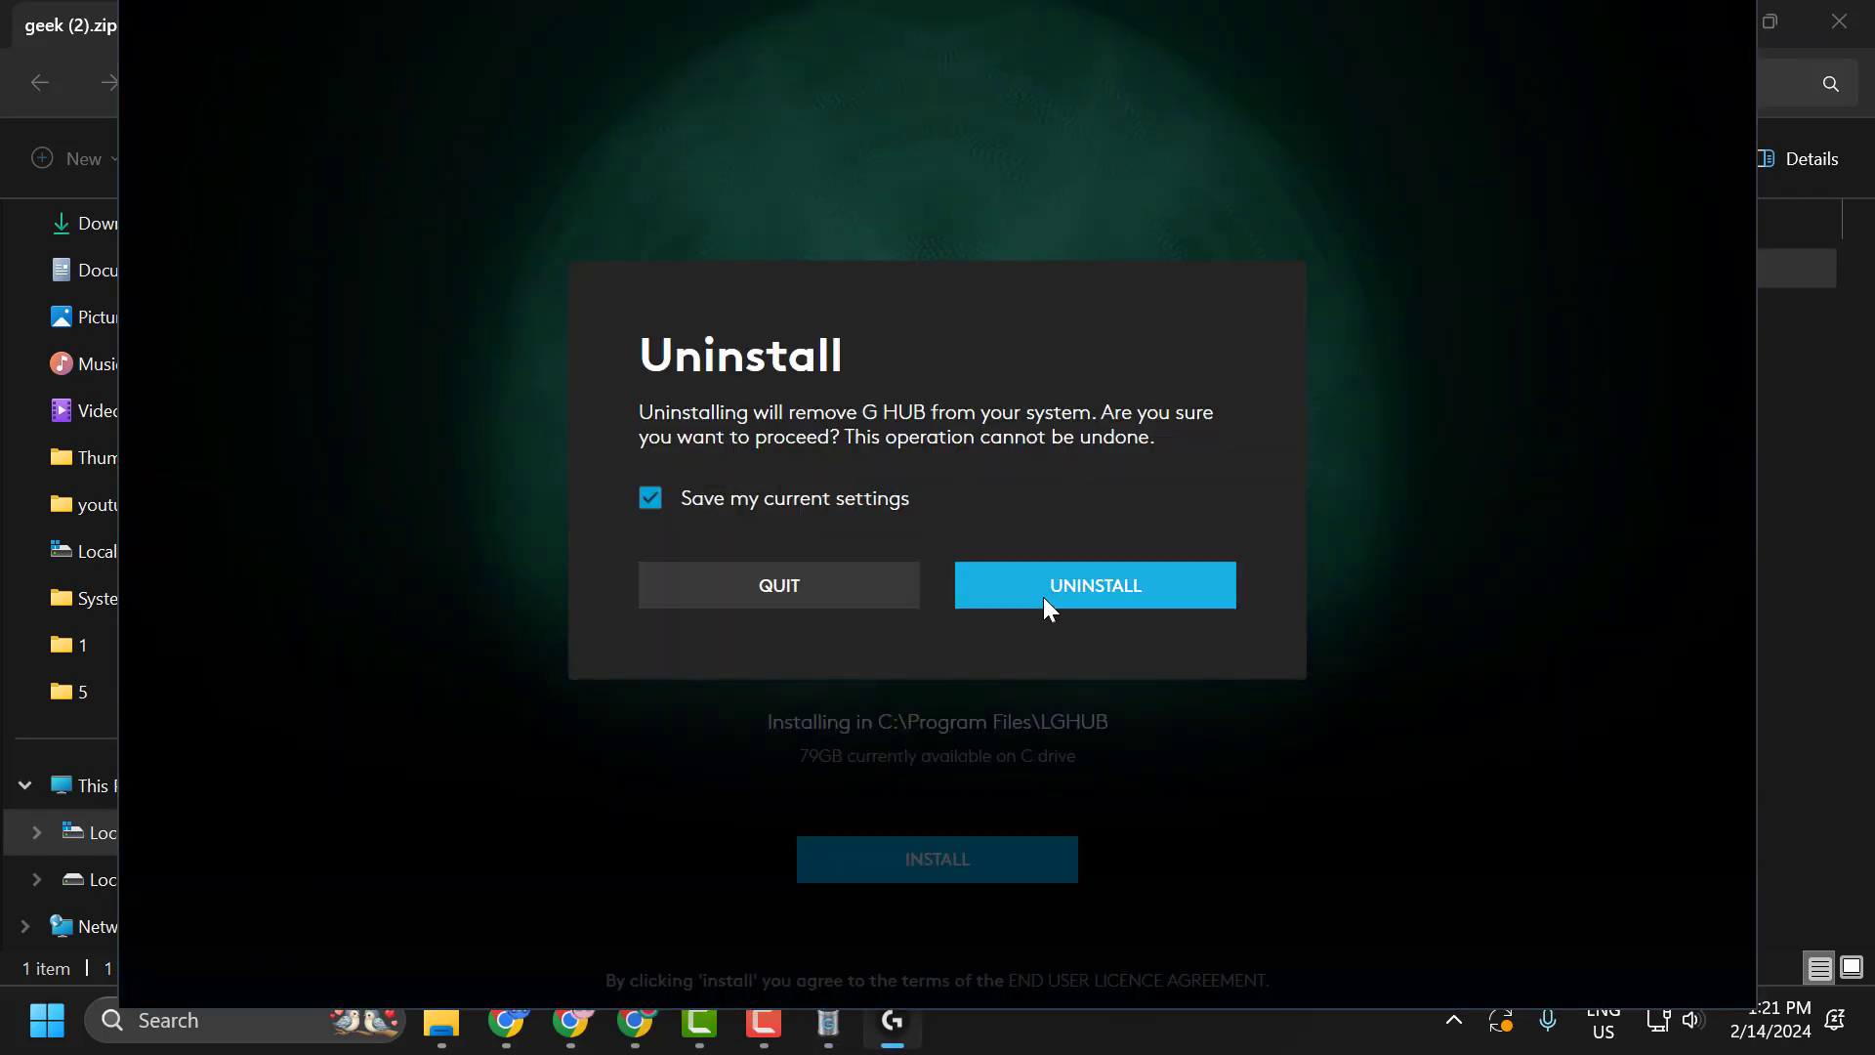
{"action": "left_click", "coordinate": [1043, 598]}
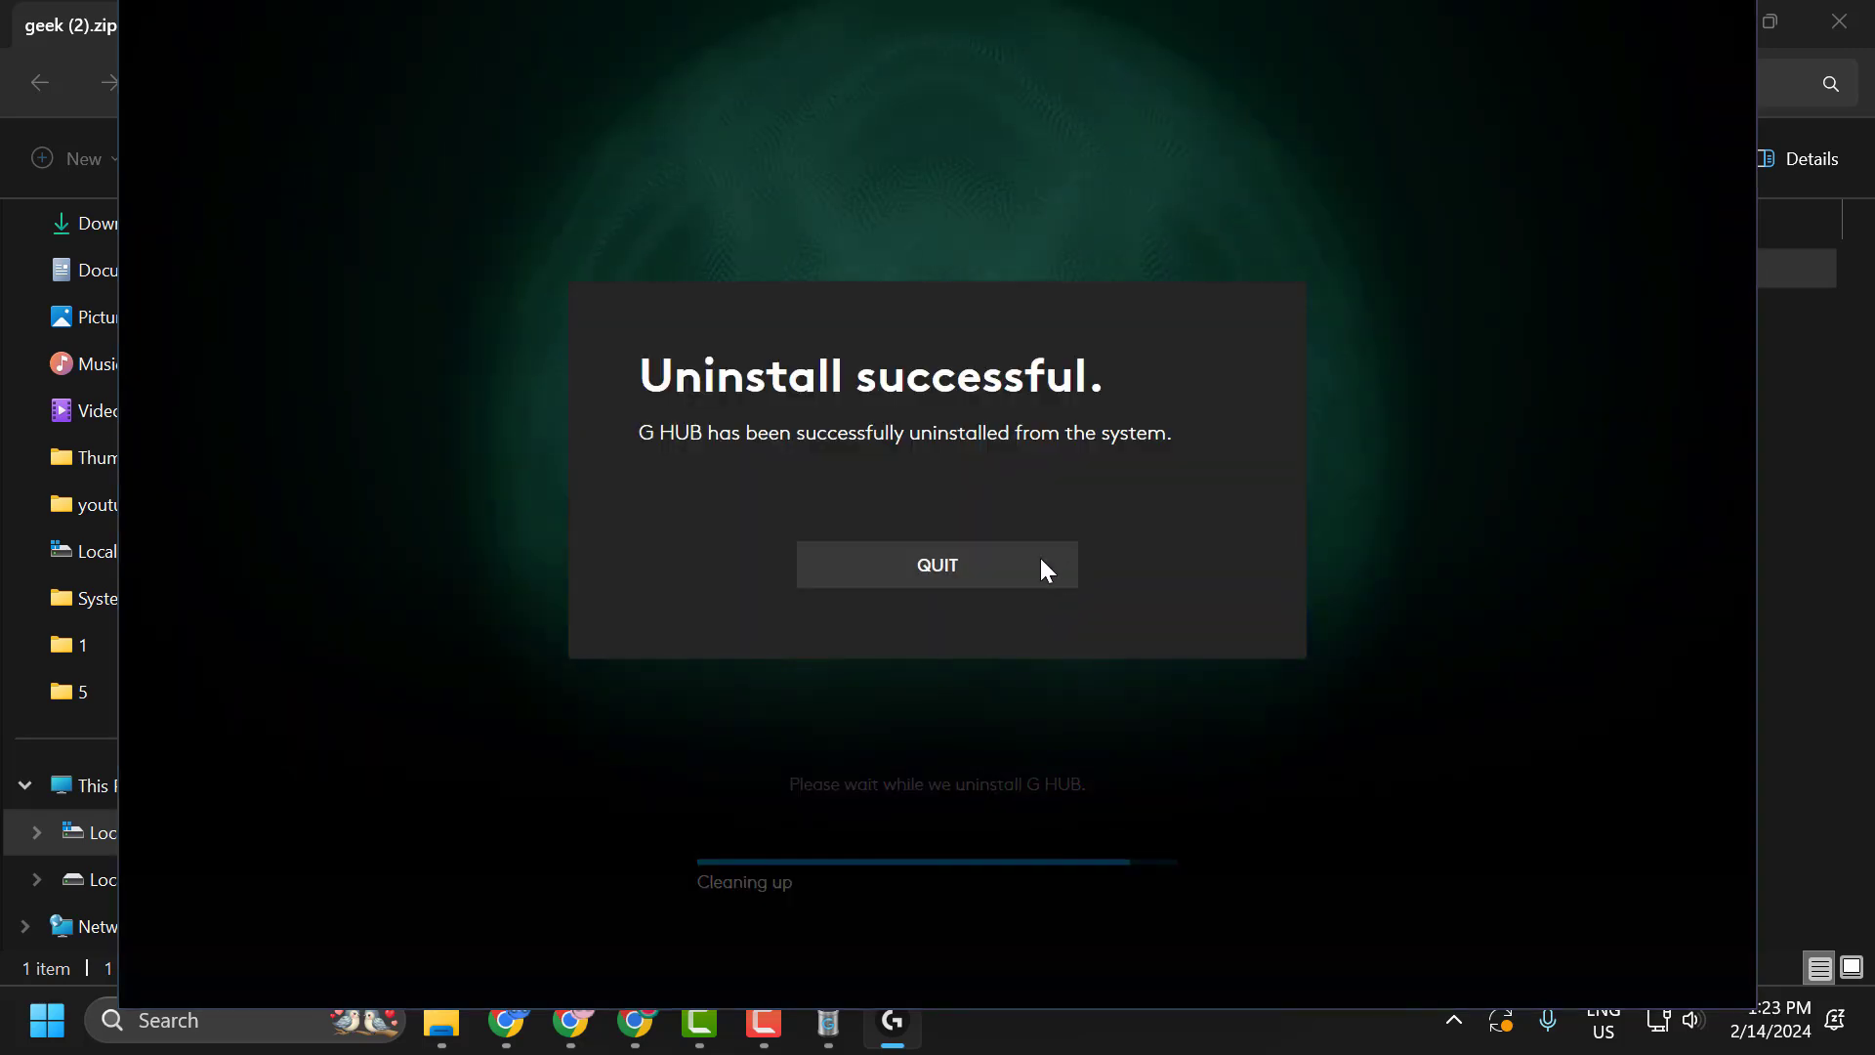
{"action": "left_click", "coordinate": [982, 568]}
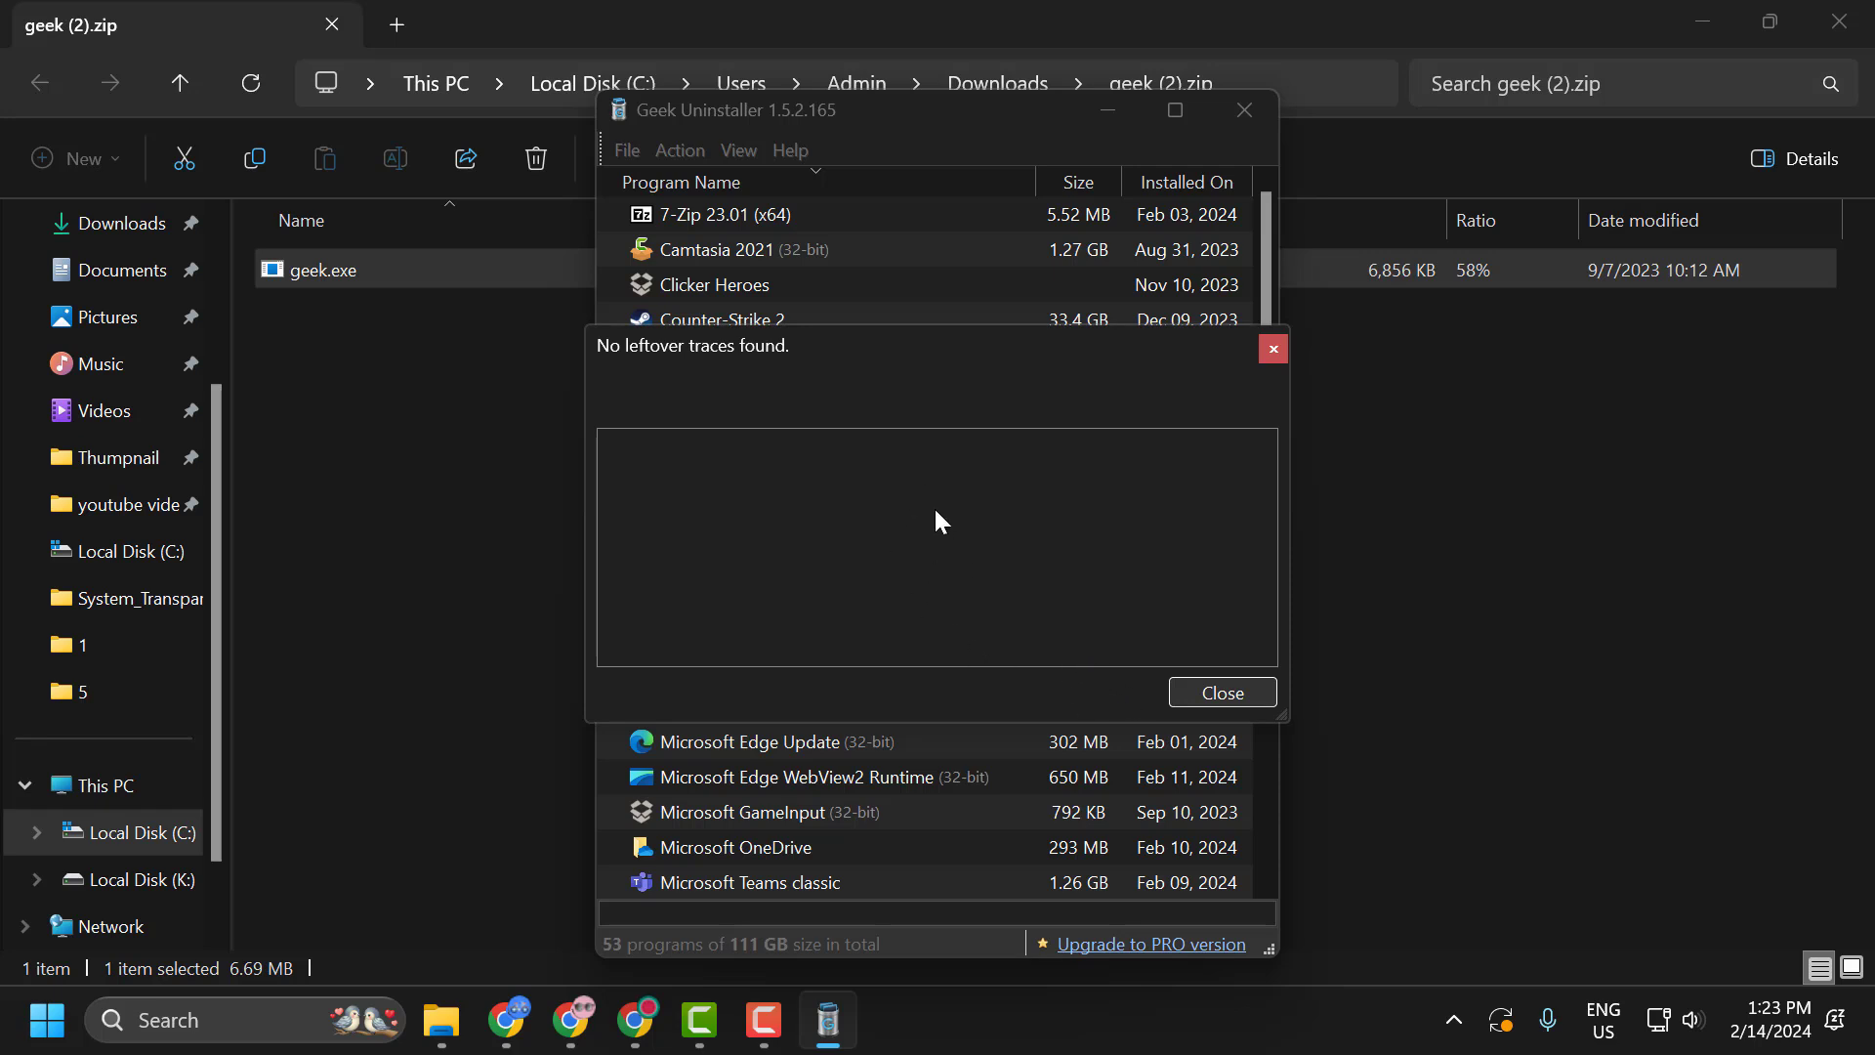
{"action": "left_click", "coordinate": [1210, 691]}
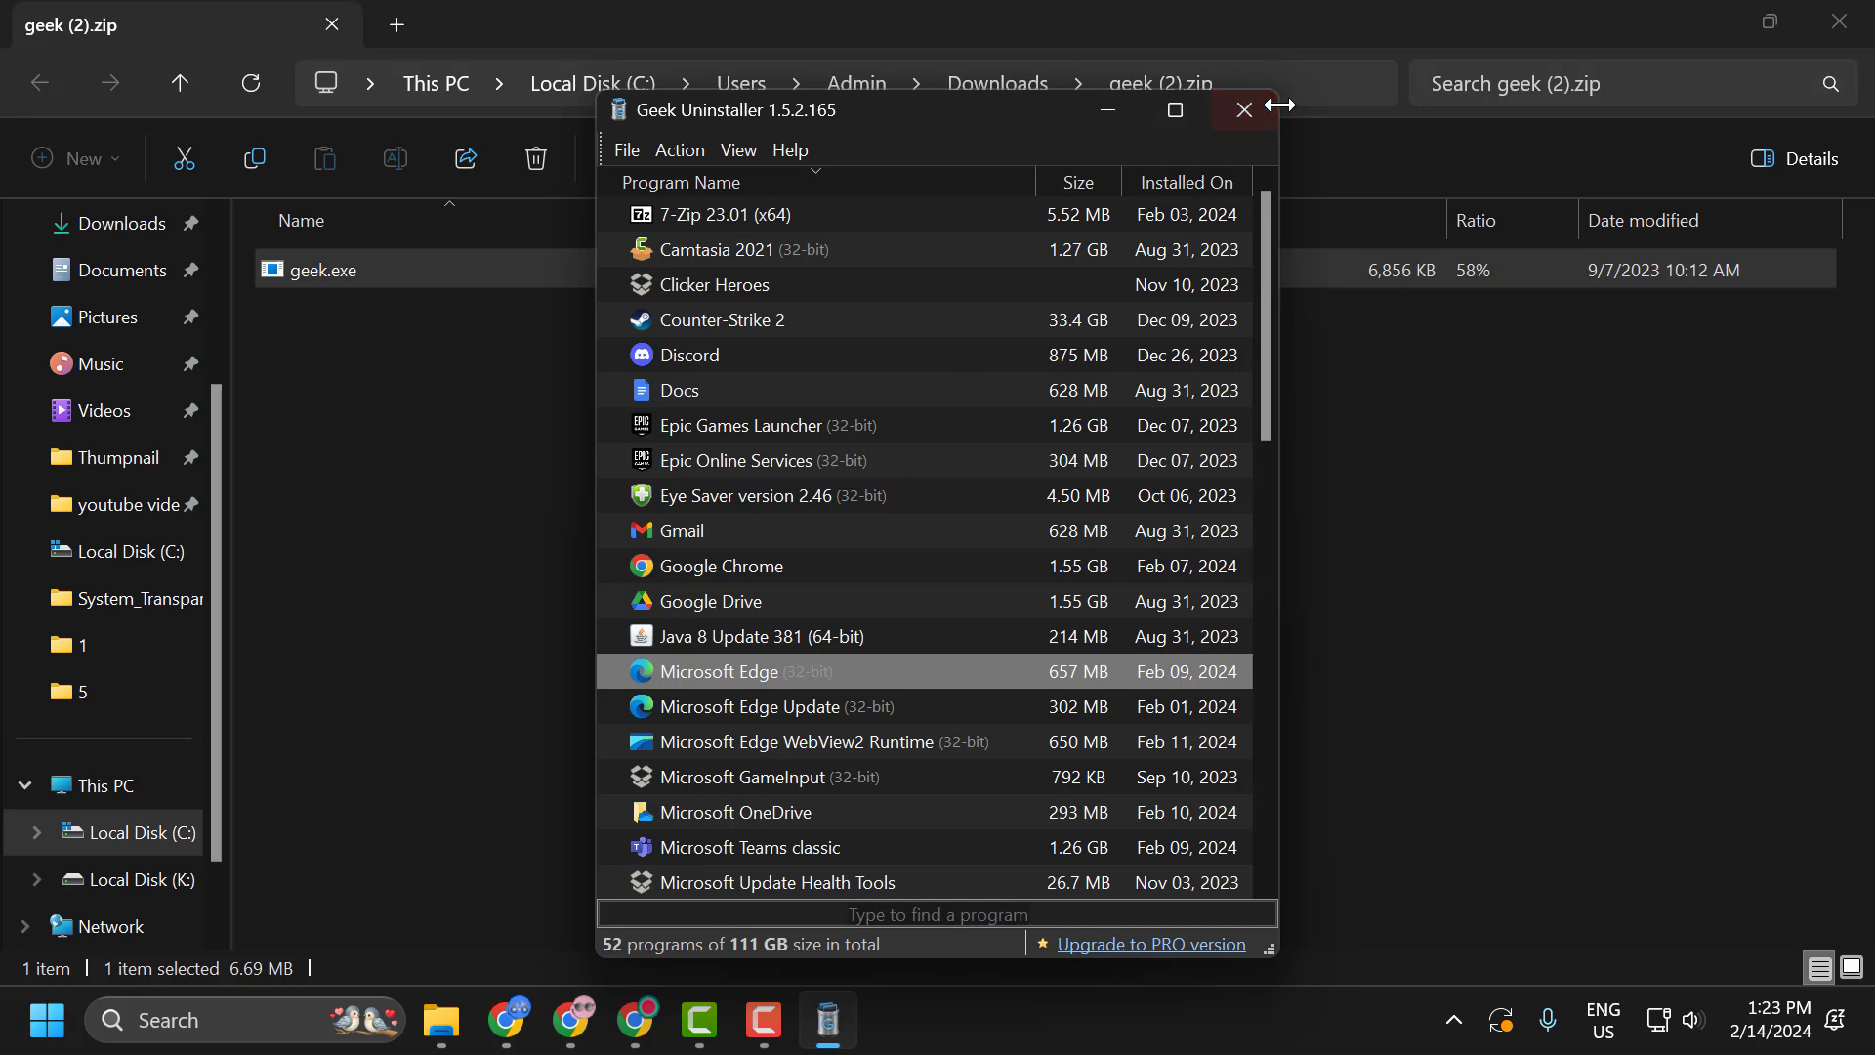
Step: Close Geek Uninstaller and Explorer, then open the Uptodown page for G HUB 2023.9.473951
{"action": "left_click", "coordinate": [1244, 111]}
{"action": "left_click", "coordinate": [1841, 29]}
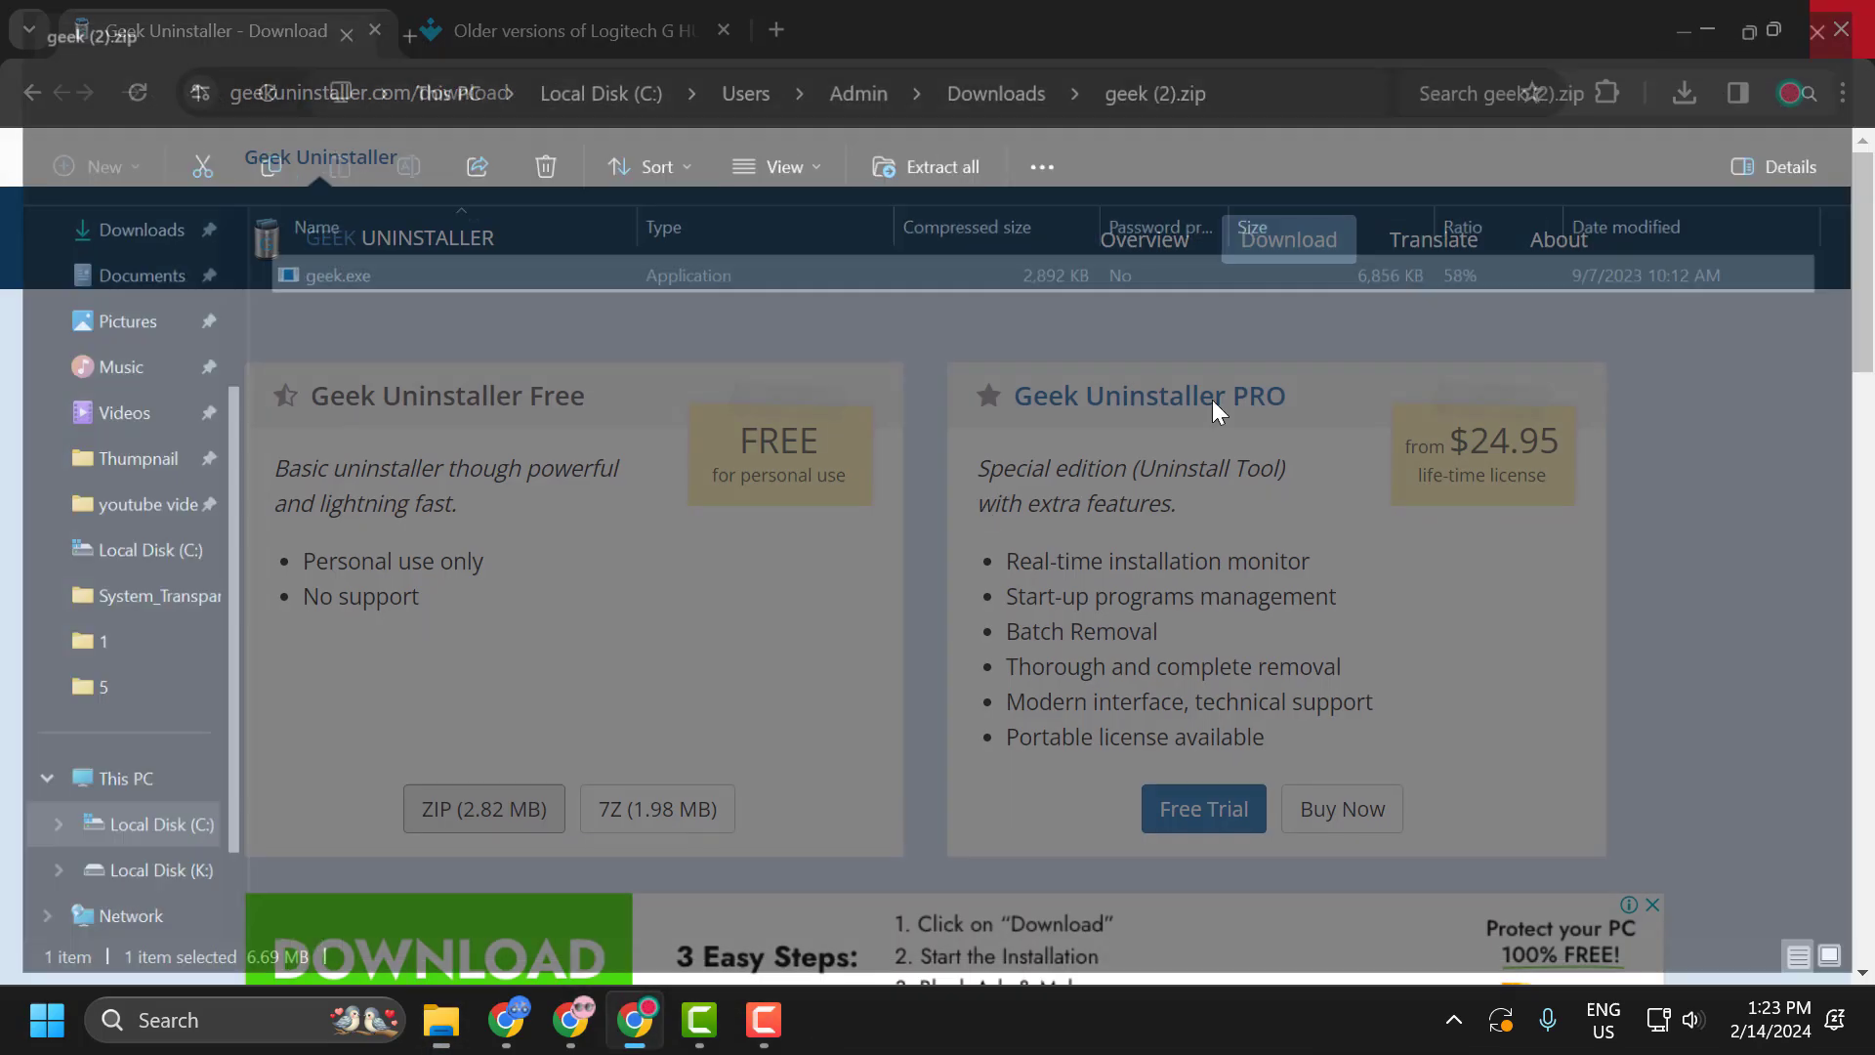
{"action": "left_click", "coordinate": [531, 22]}
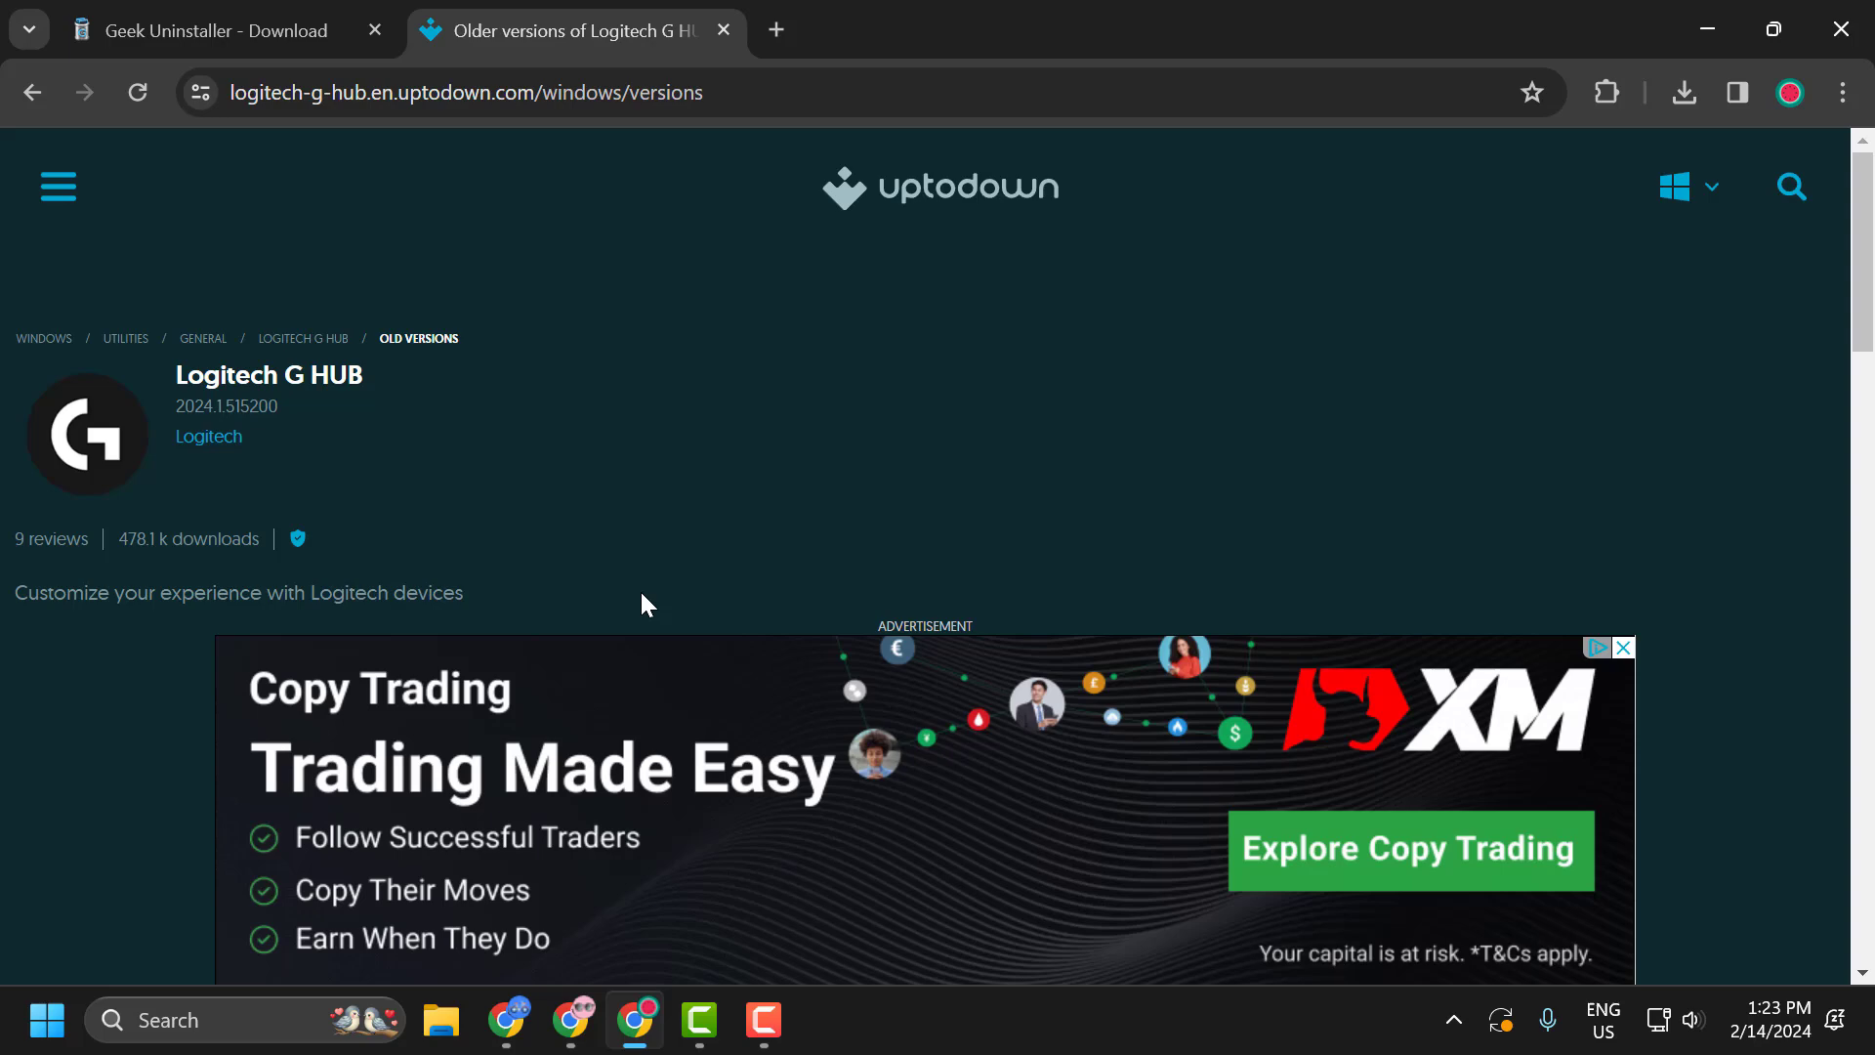
{"action": "scroll", "coordinate": [732, 510], "scroll_direction": "down", "scroll_amount": 8}
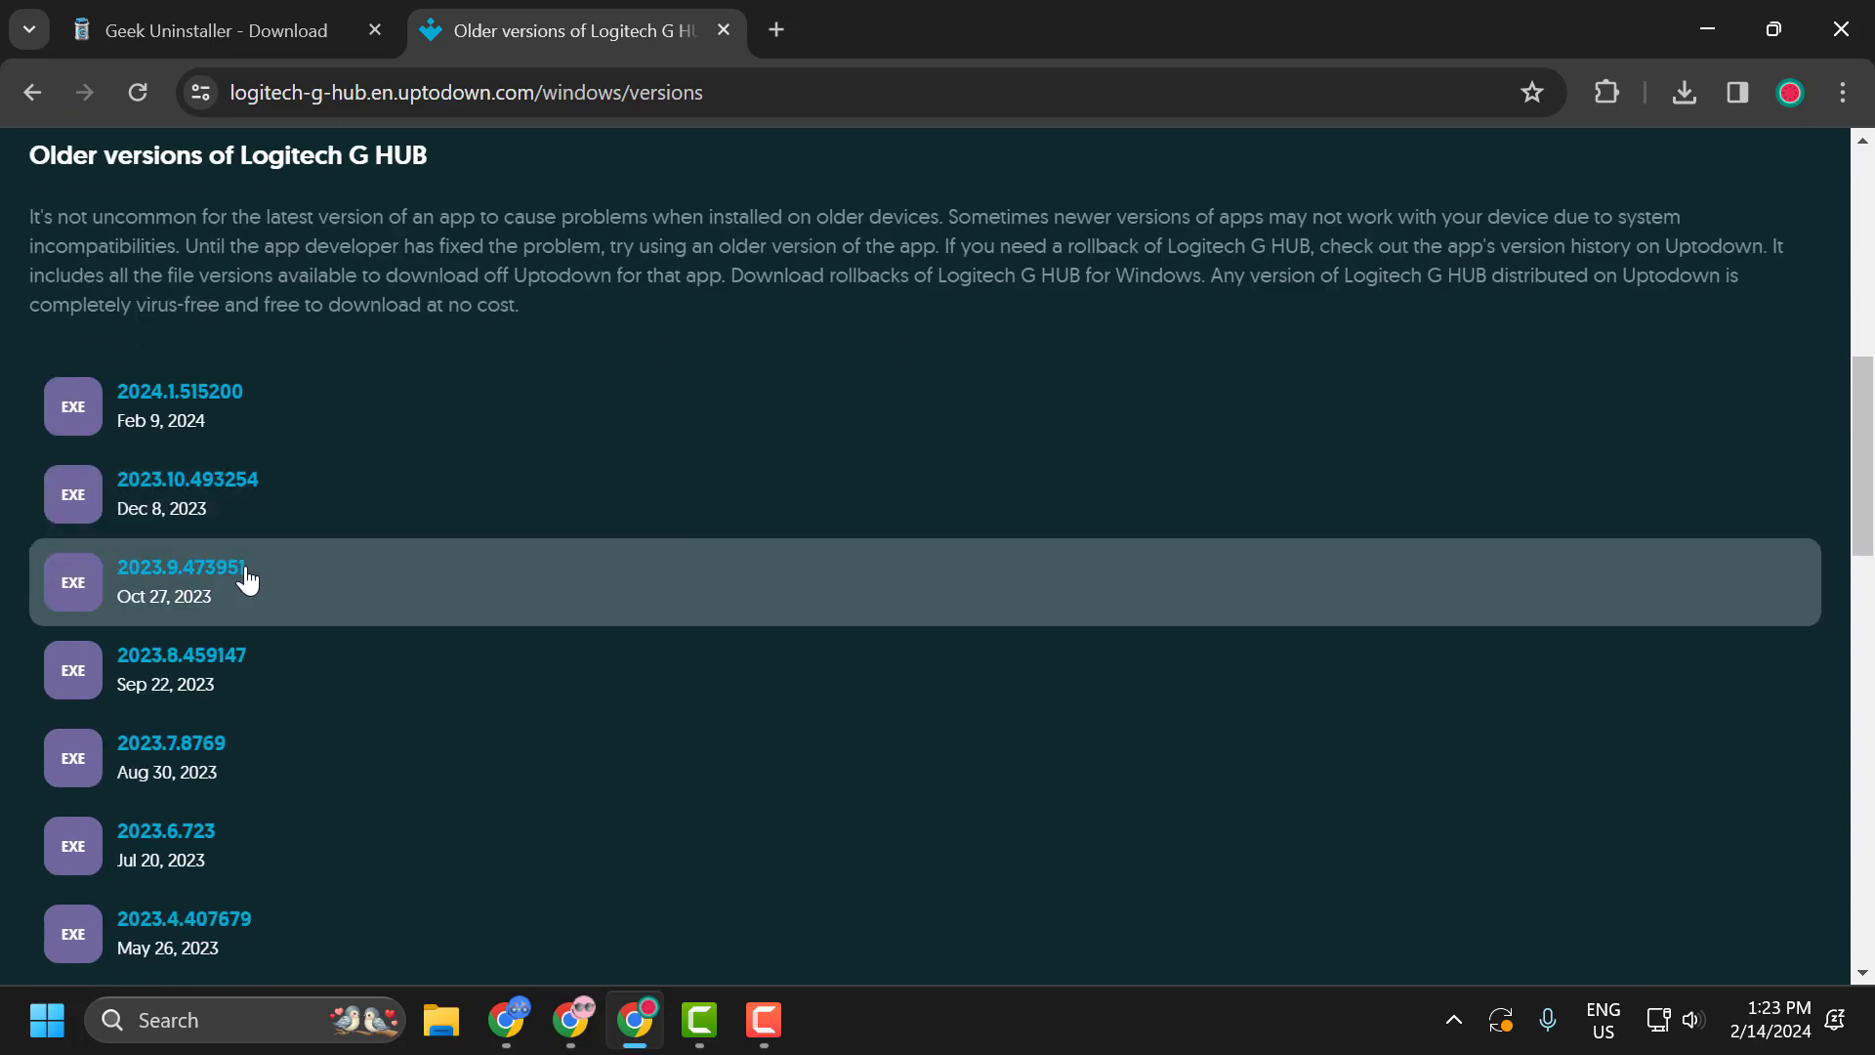
{"action": "left_click", "coordinate": [202, 583]}
Step: Download logitech-g-hub-2023-9-473951.exe and launch the installer, minimizing Chrome
{"action": "scroll", "coordinate": [219, 557], "scroll_direction": "down", "scroll_amount": 6}
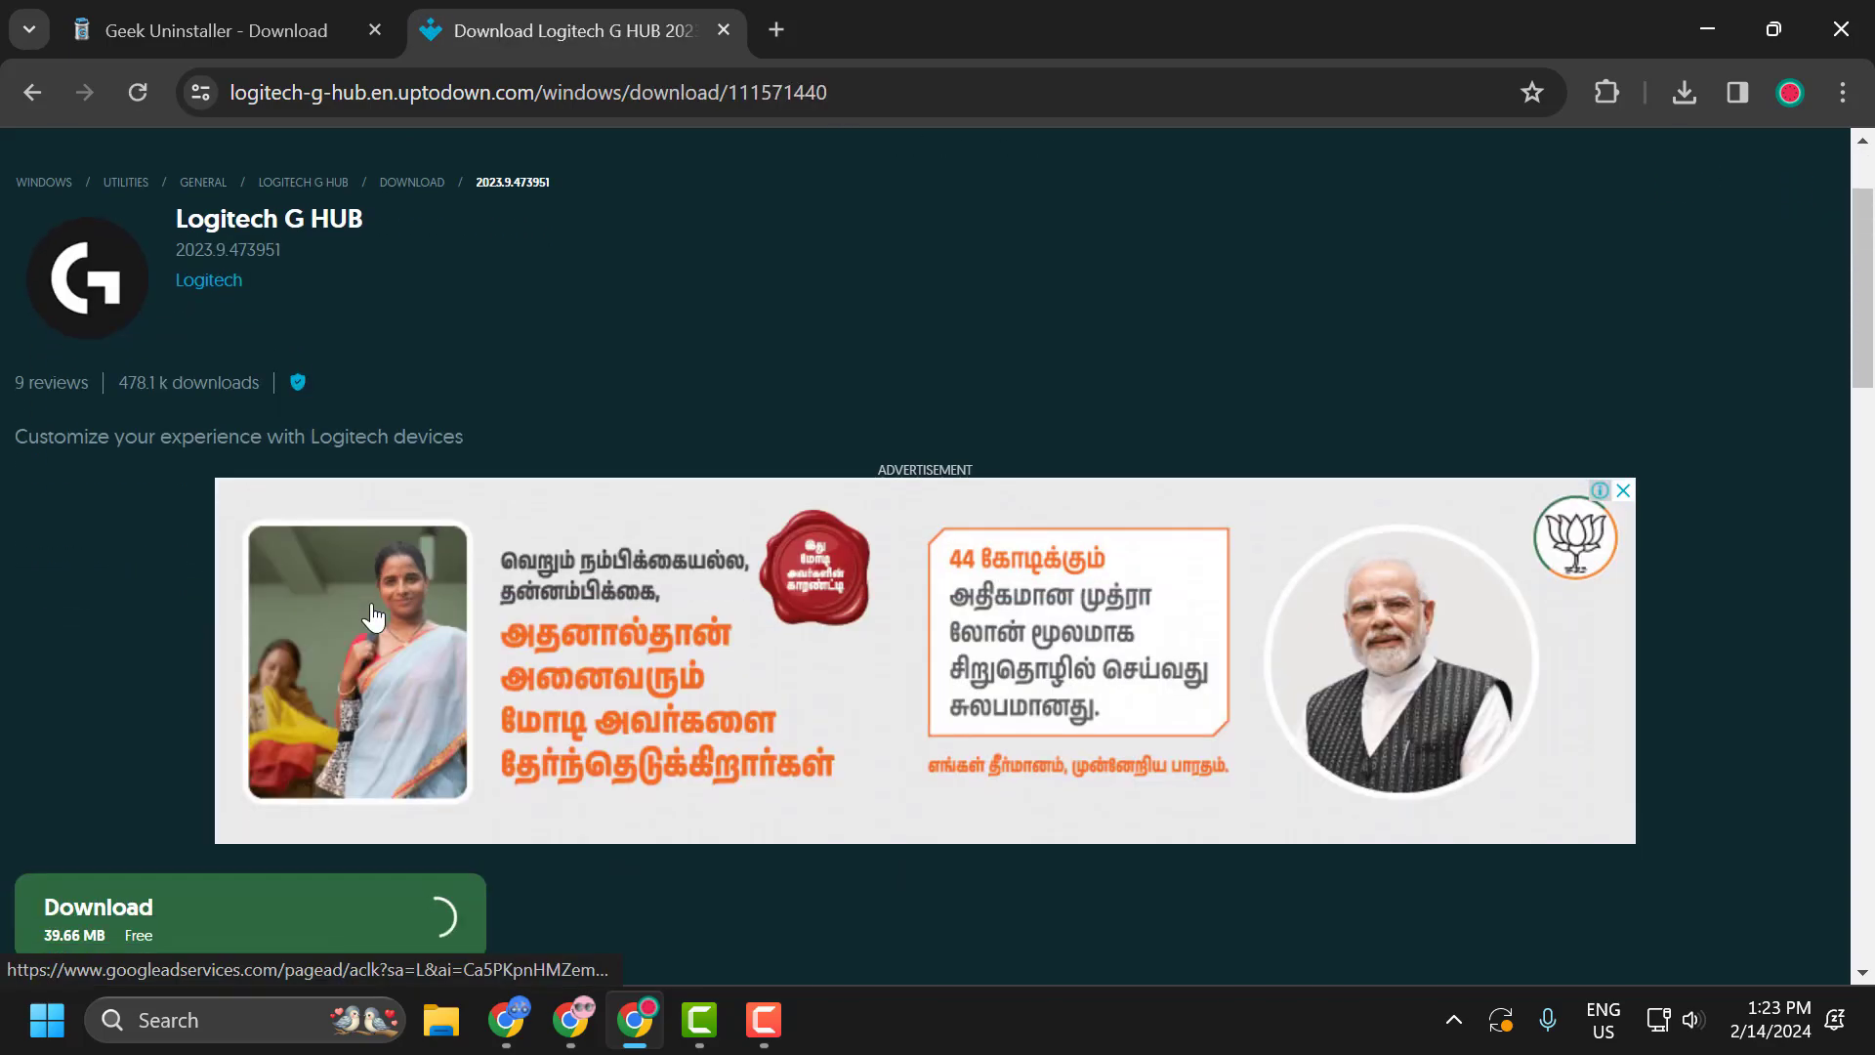
{"action": "left_click", "coordinate": [147, 502]}
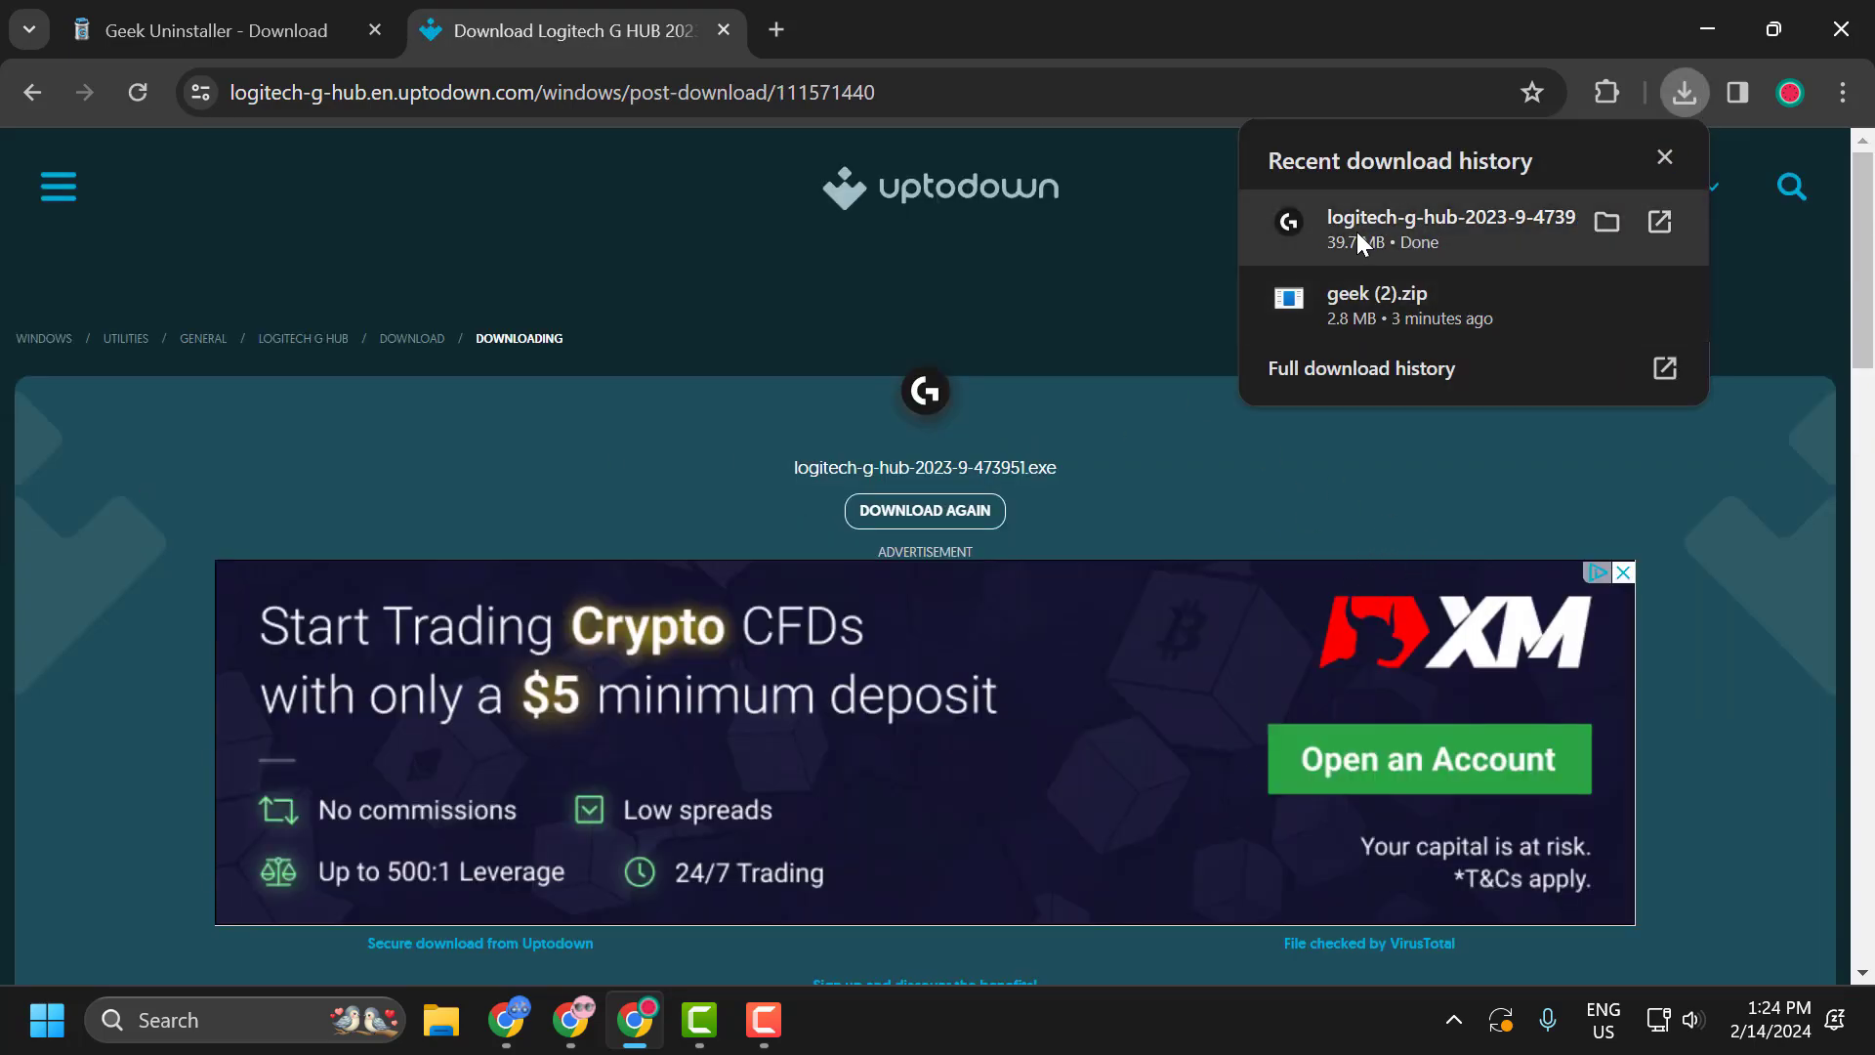
{"action": "left_click", "coordinate": [1392, 231]}
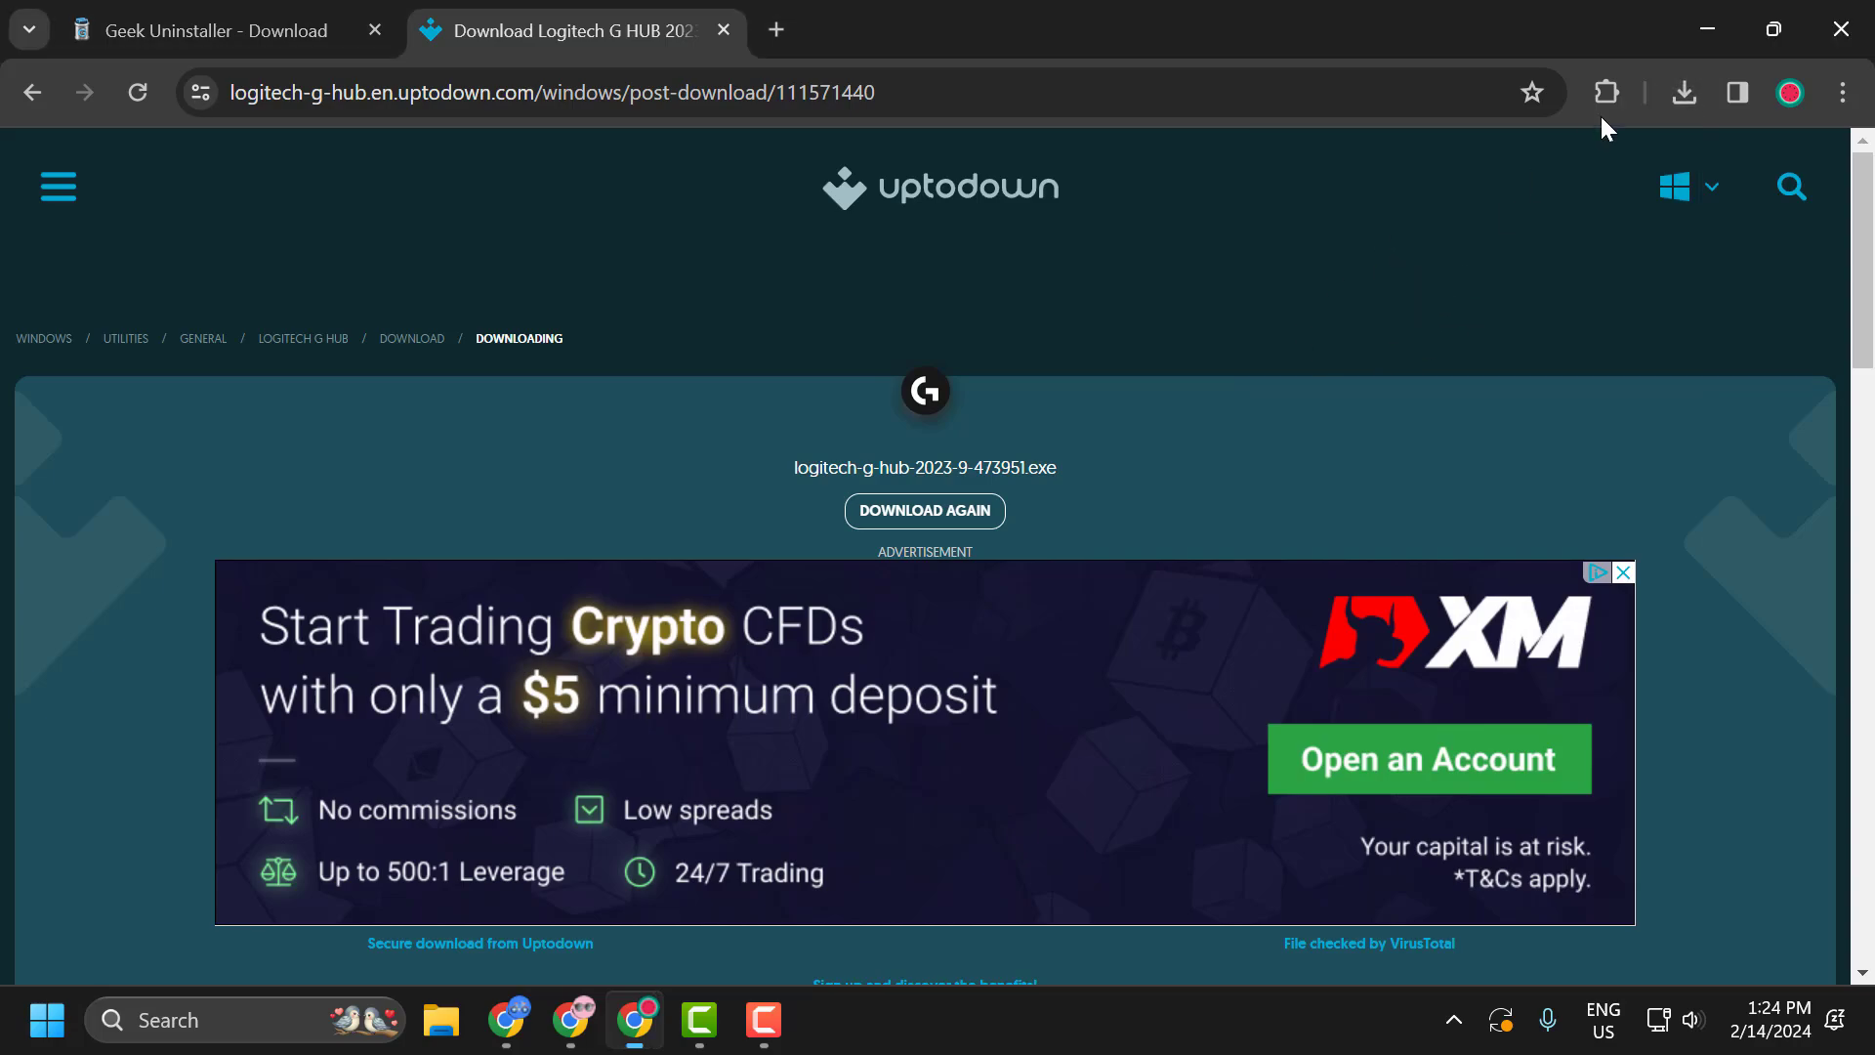
{"action": "left_click", "coordinate": [1706, 30]}
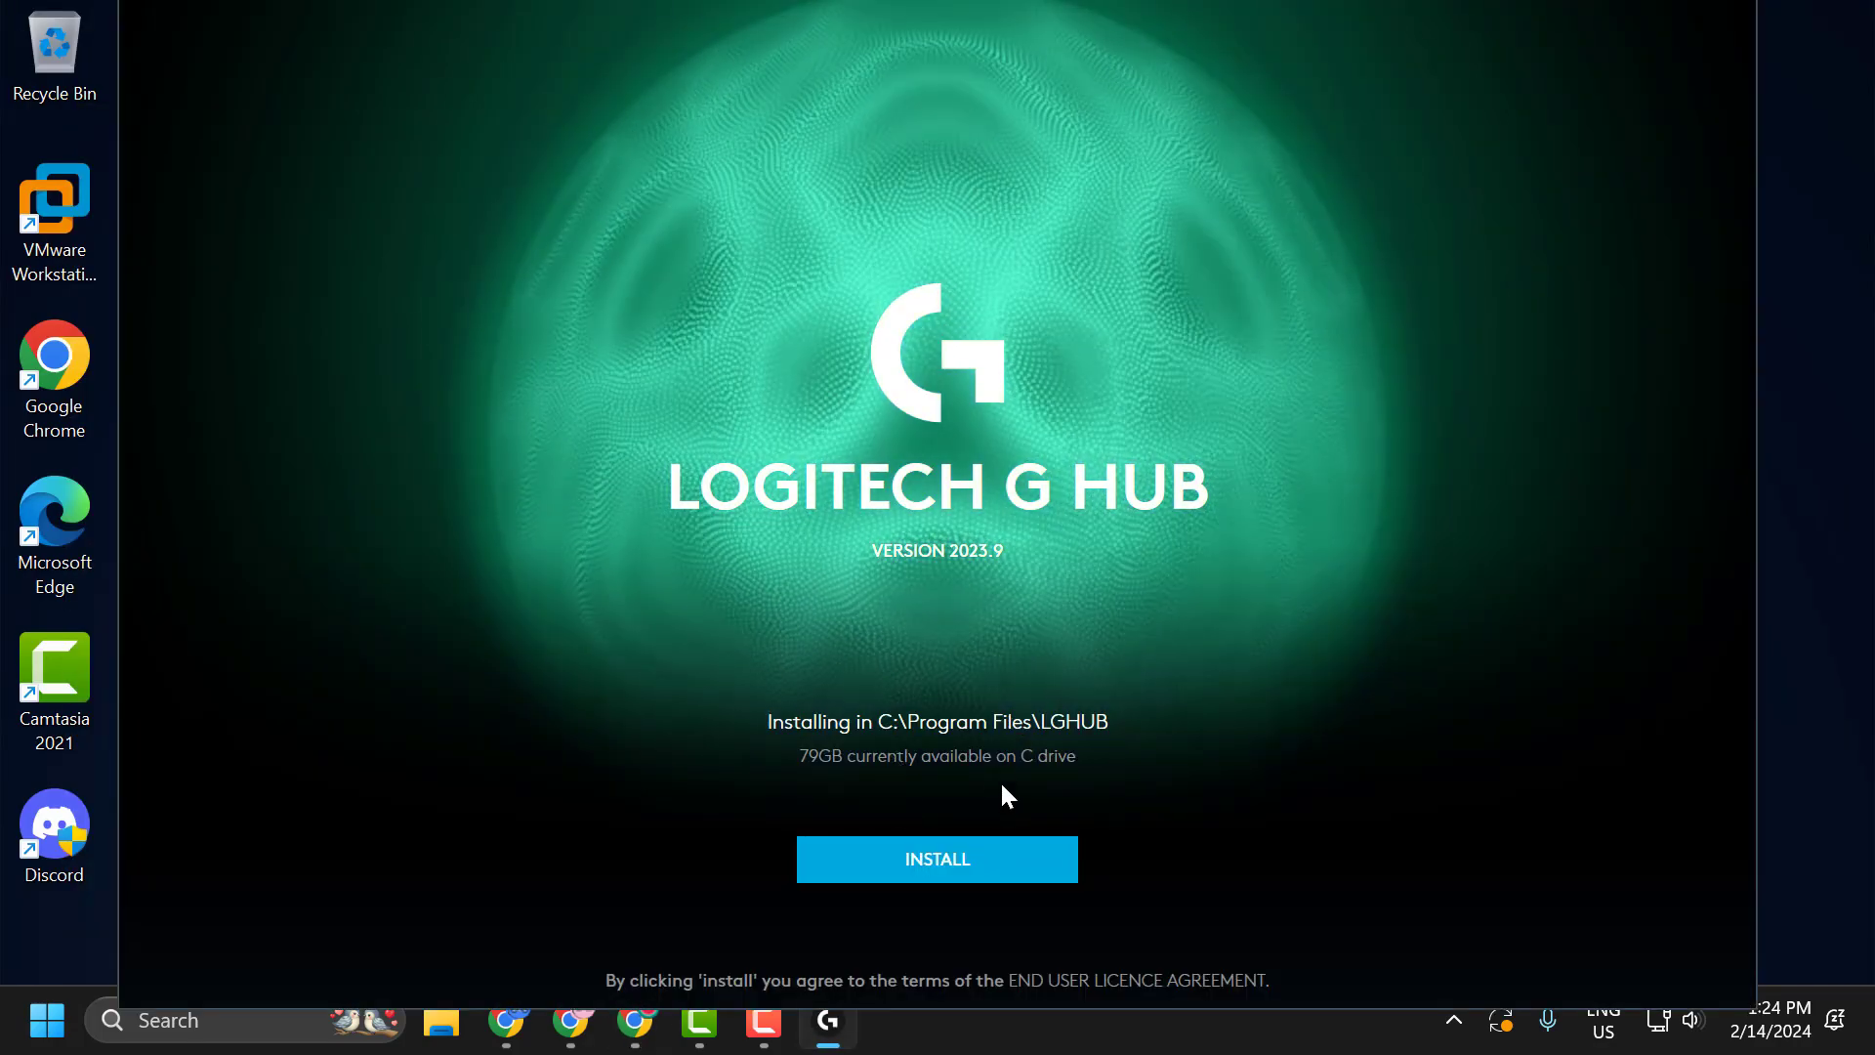
Step: Install G HUB 2023.9 into C:\Program Files\LGHUB
{"action": "left_click", "coordinate": [934, 863]}
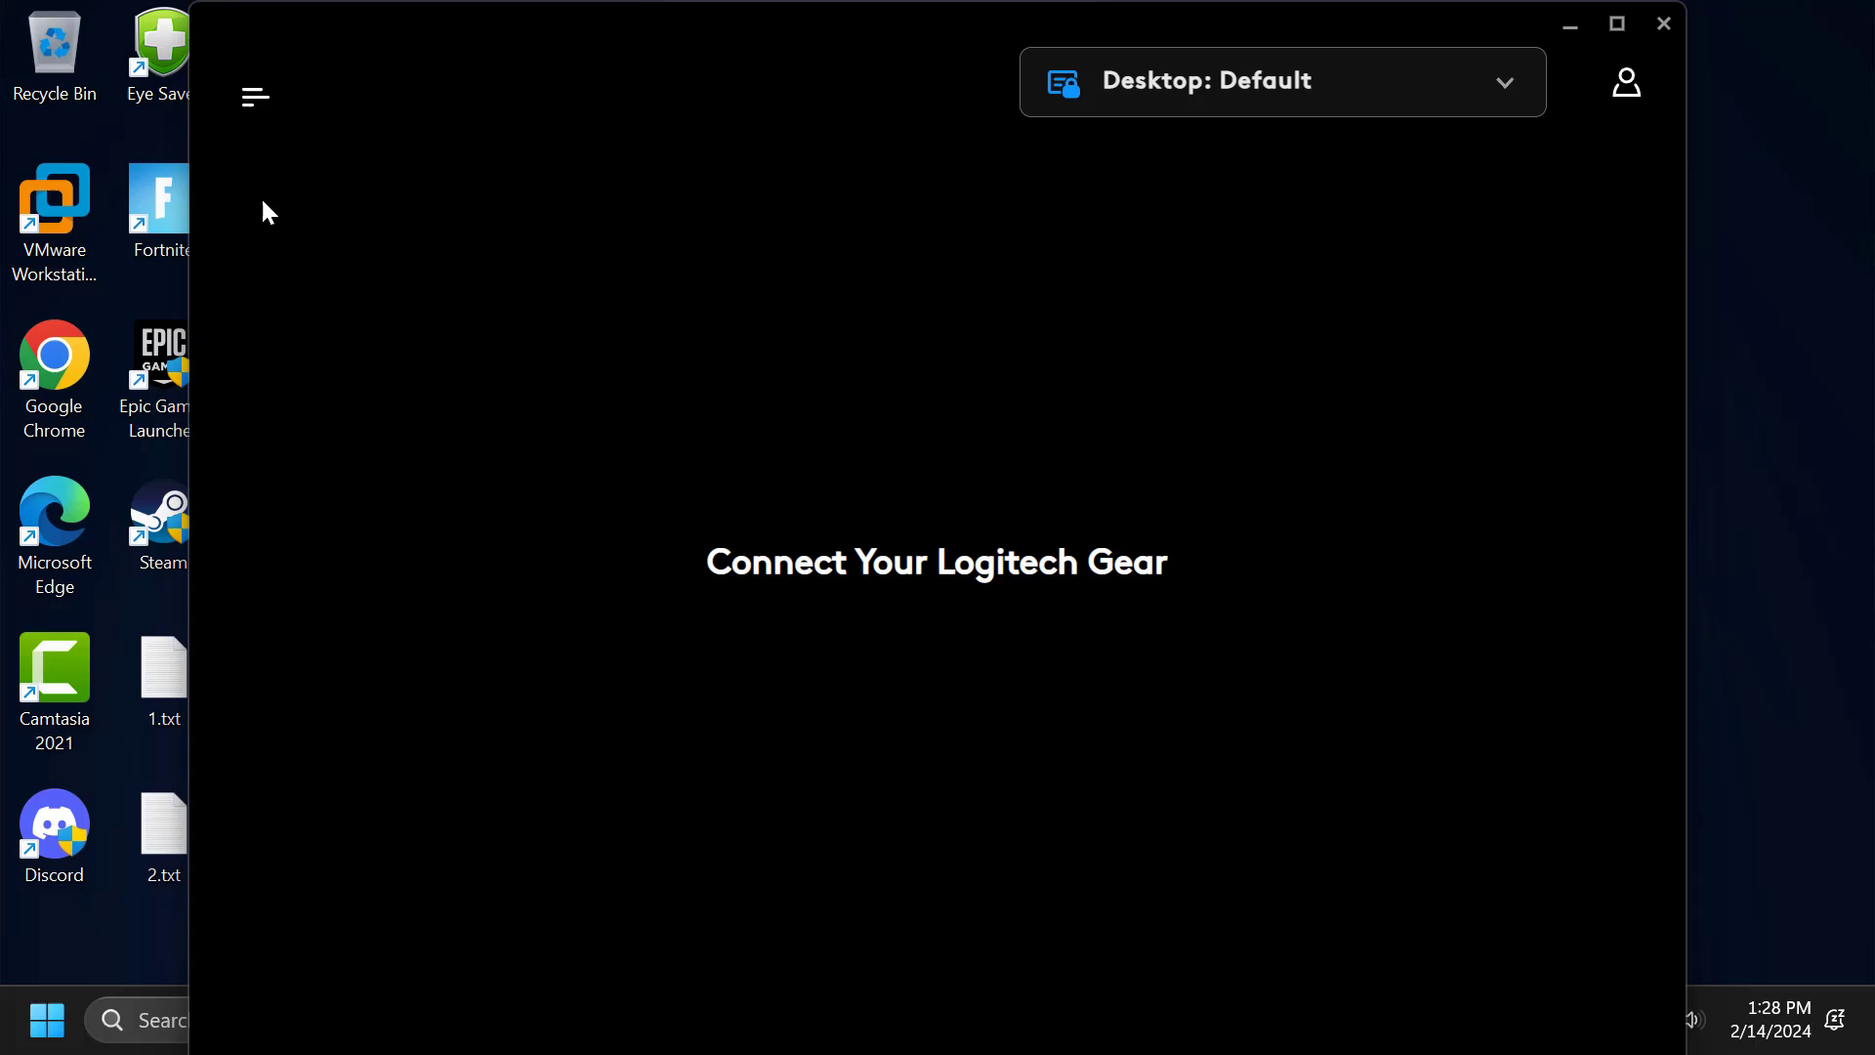
Step: Uncheck Enable Automatic Updates in G HUB settings and go back to the main screen
{"action": "left_click", "coordinate": [259, 117]}
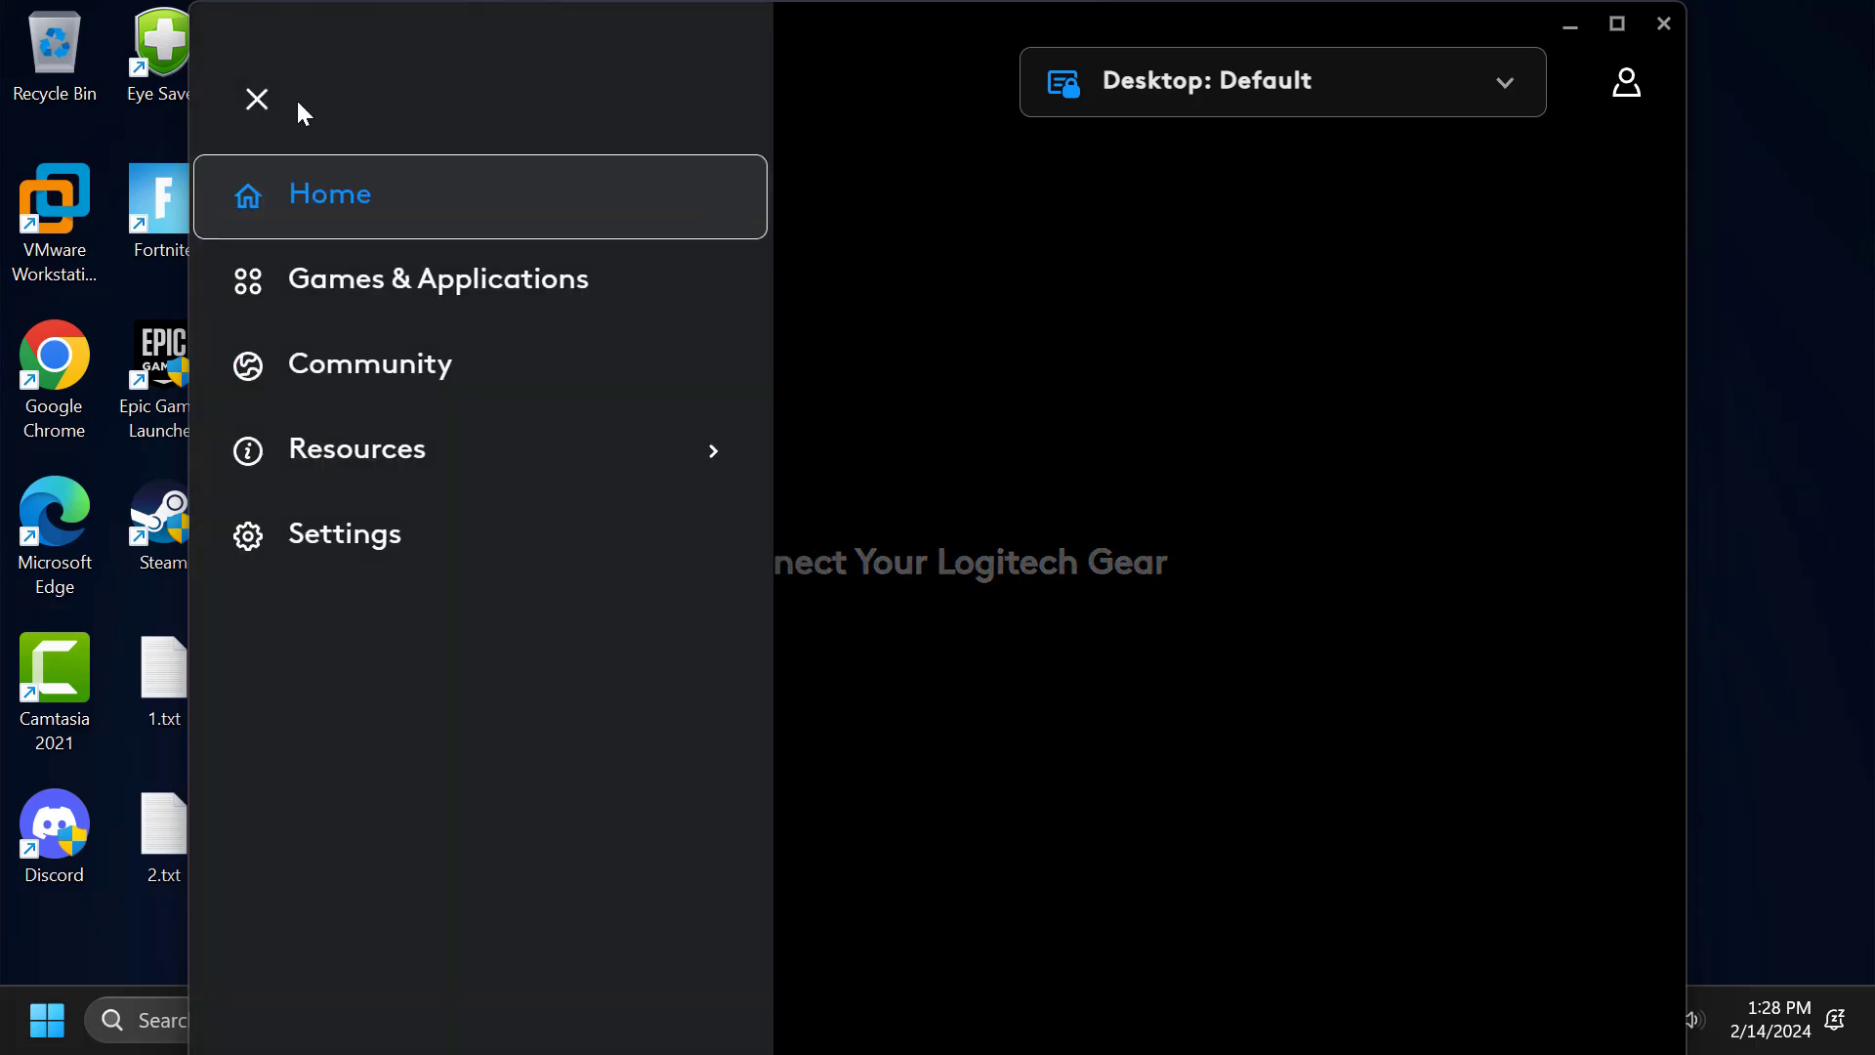
{"action": "left_click", "coordinate": [360, 564]}
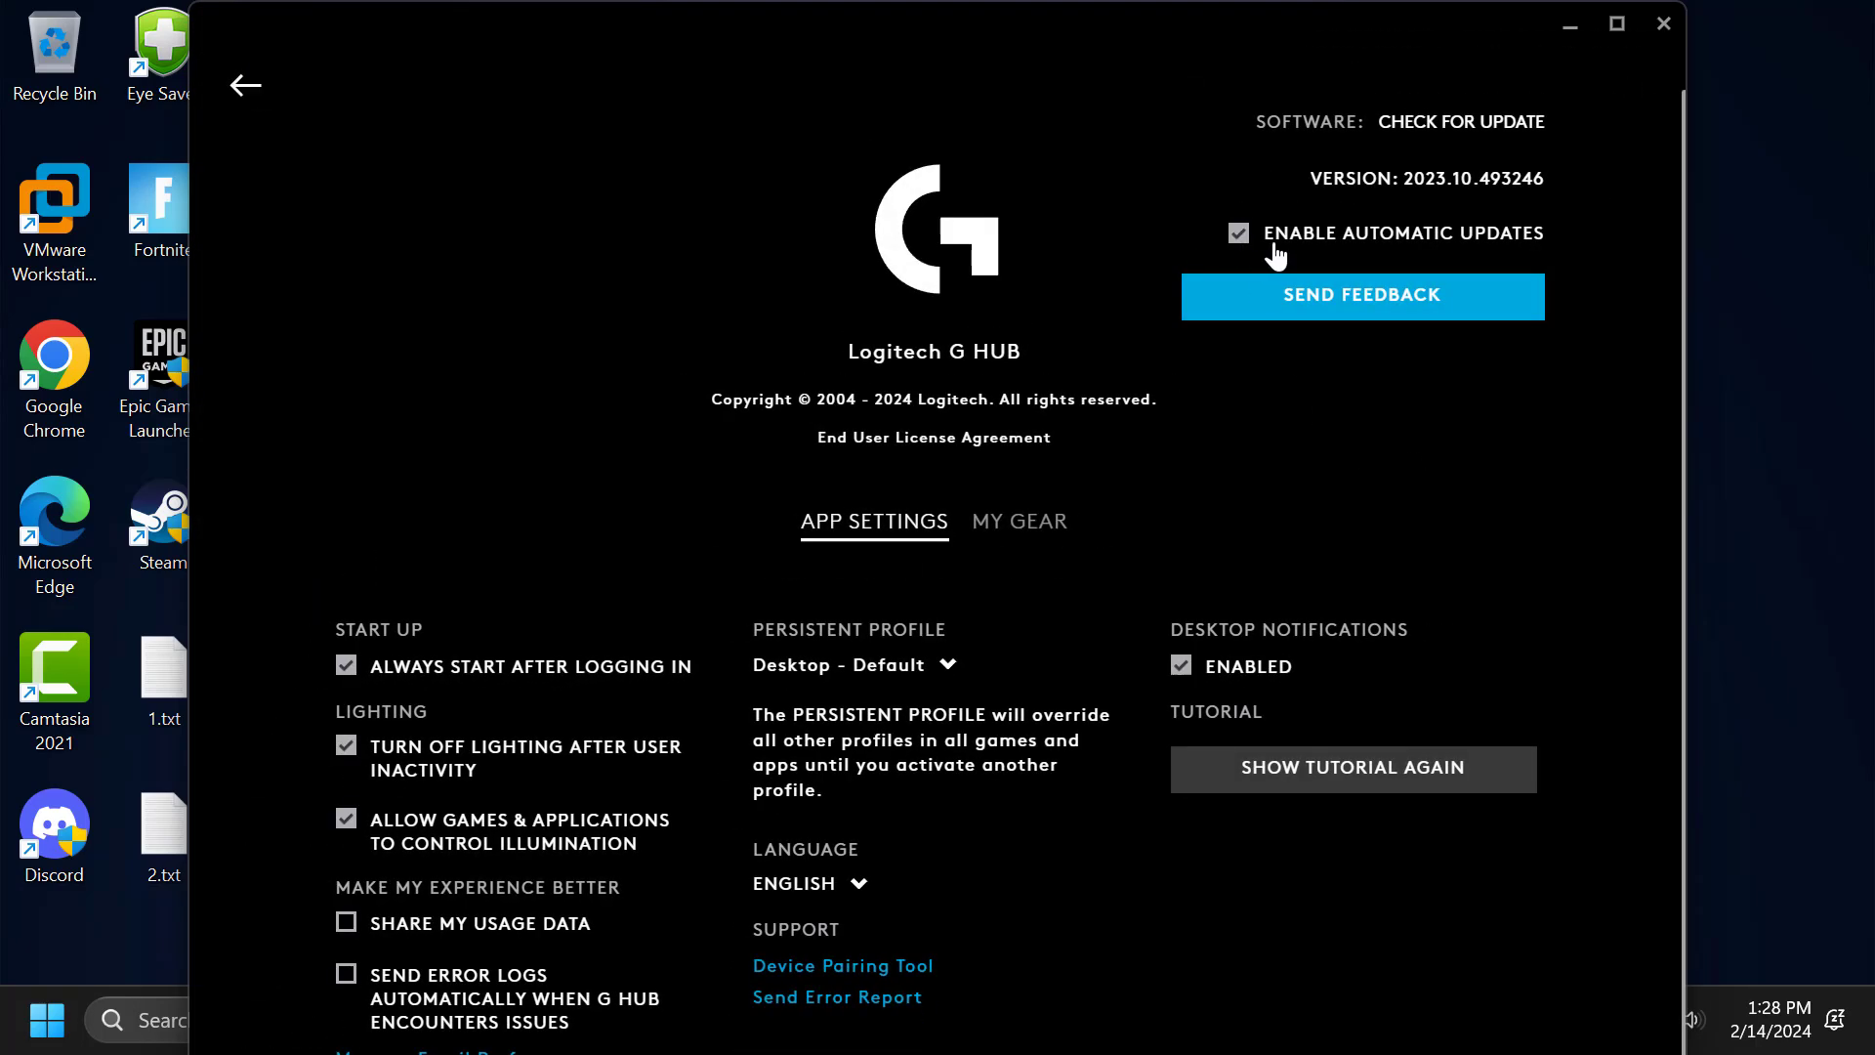
{"action": "left_click", "coordinate": [1239, 236]}
{"action": "left_click", "coordinate": [247, 88]}
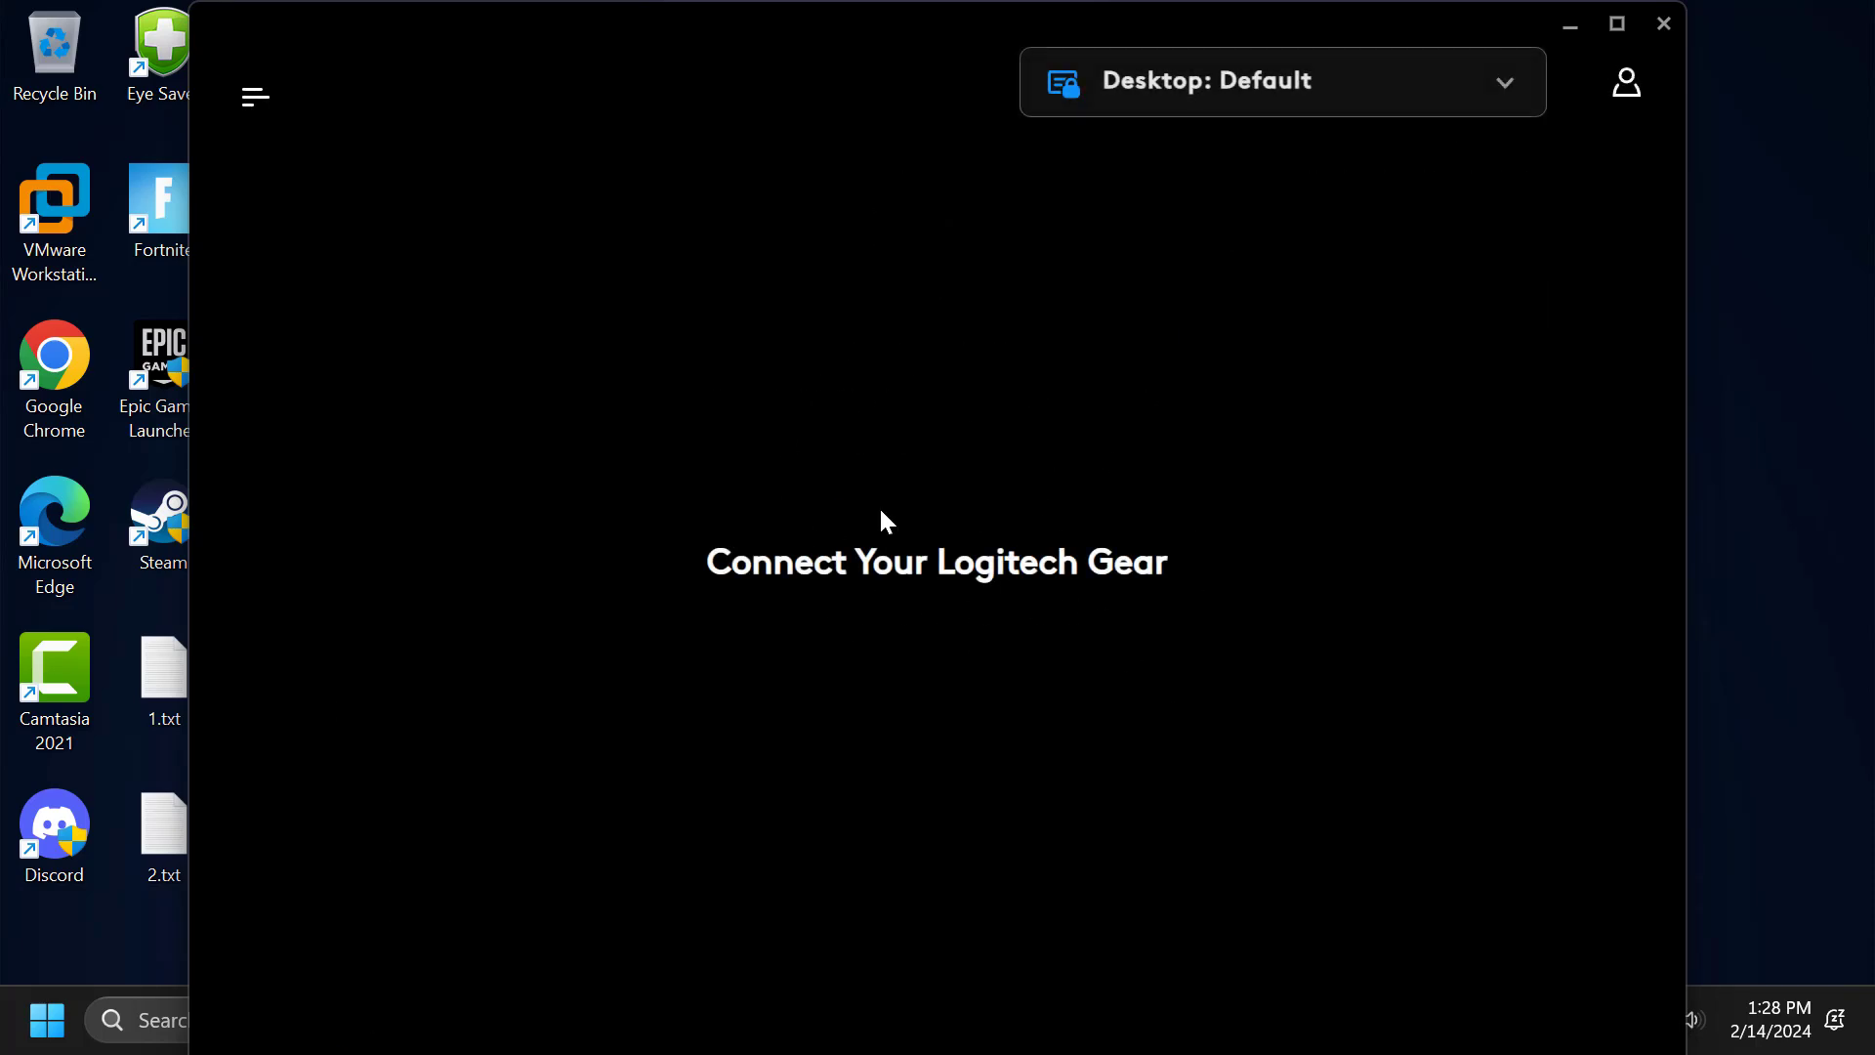